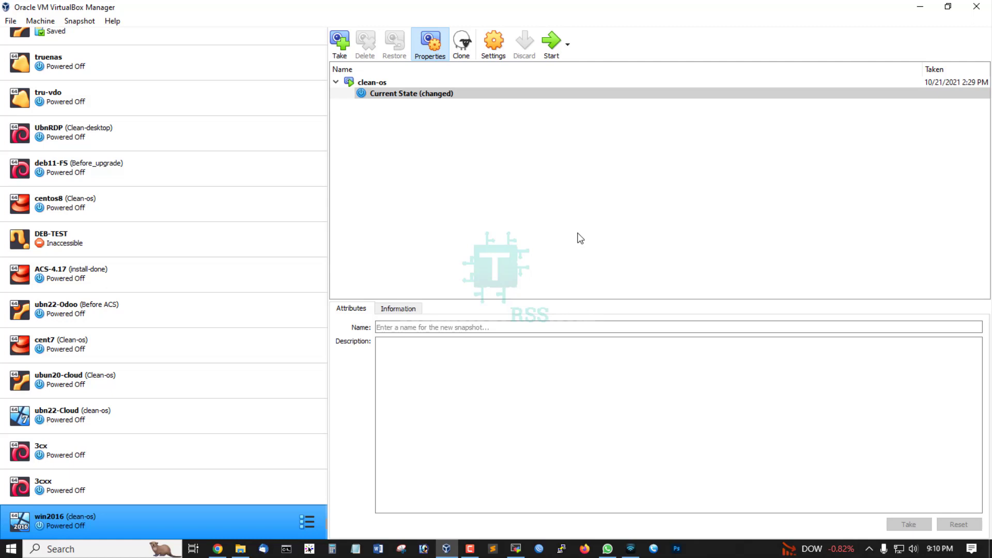
{"action": "left_click", "coordinate": [919, 7]}
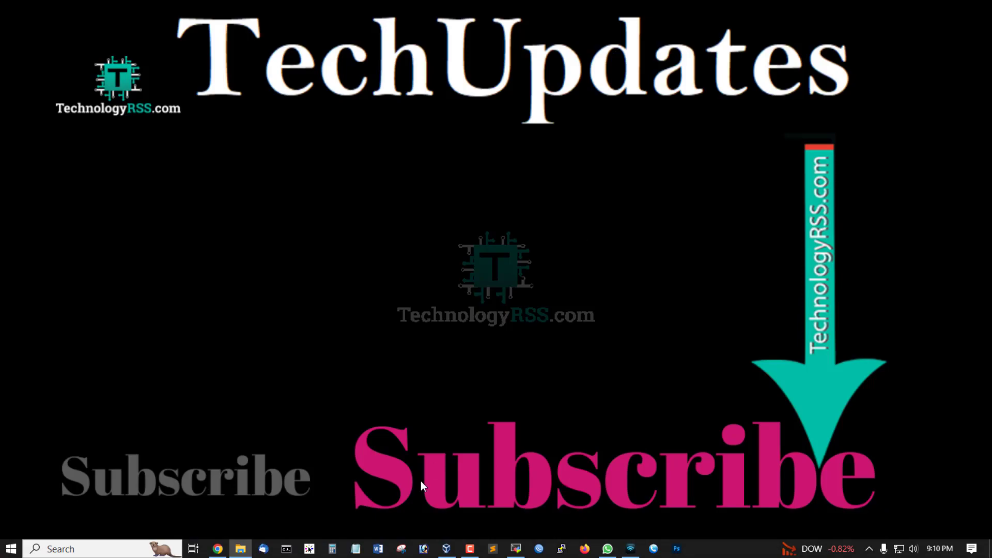
{"action": "left_click", "coordinate": [446, 549]}
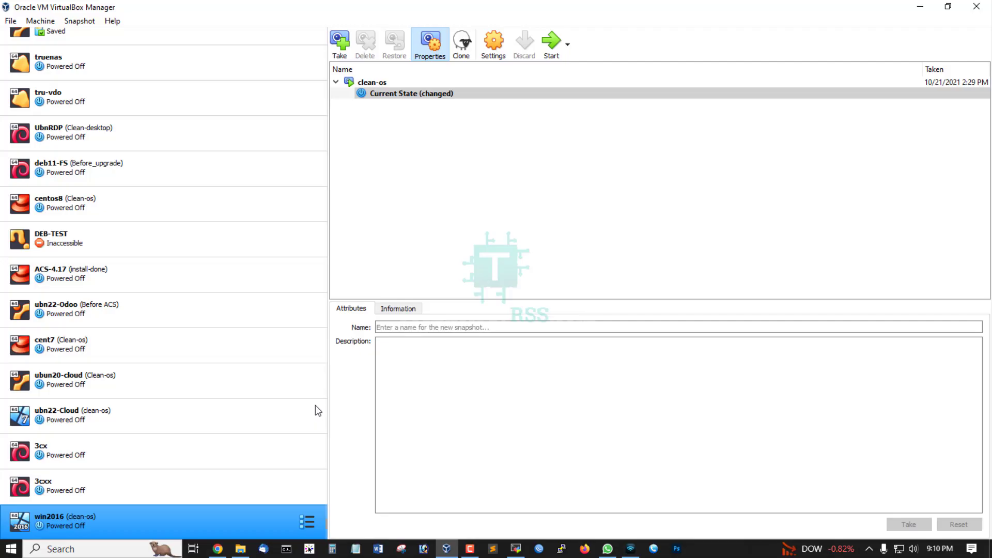
Start creating a new virtual machine with type Linux and version Ubuntu (64-bit)
{"action": "left_click", "coordinate": [226, 101]}
{"action": "scroll", "coordinate": [196, 106], "scroll_direction": "up", "scroll_amount": 3}
{"action": "left_click", "coordinate": [113, 58]}
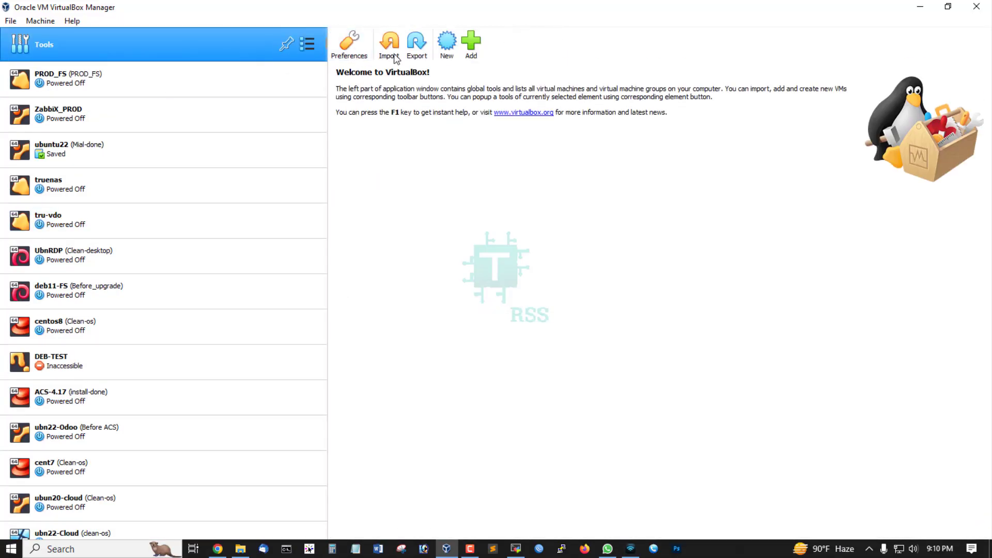
{"action": "left_click", "coordinate": [447, 42]}
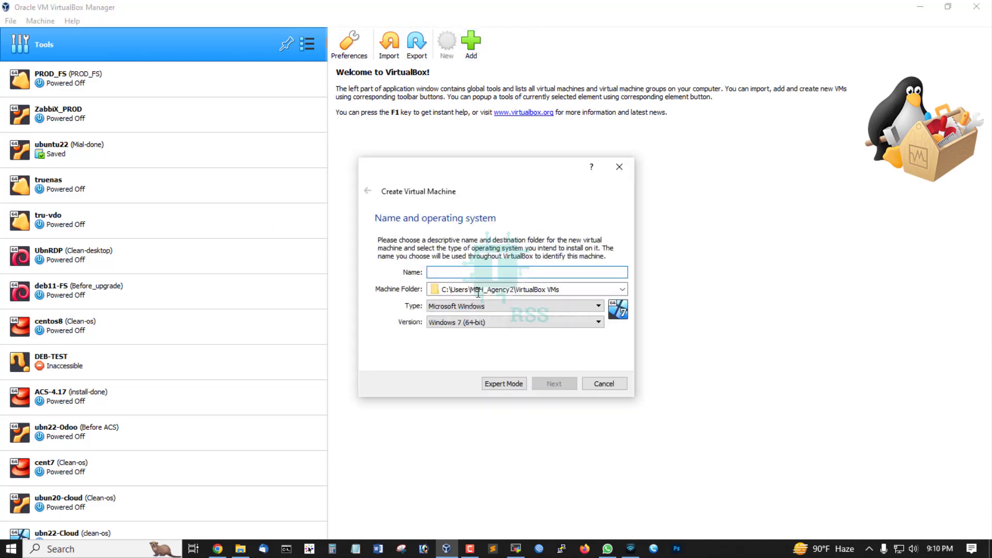
{"action": "left_click", "coordinate": [478, 306]}
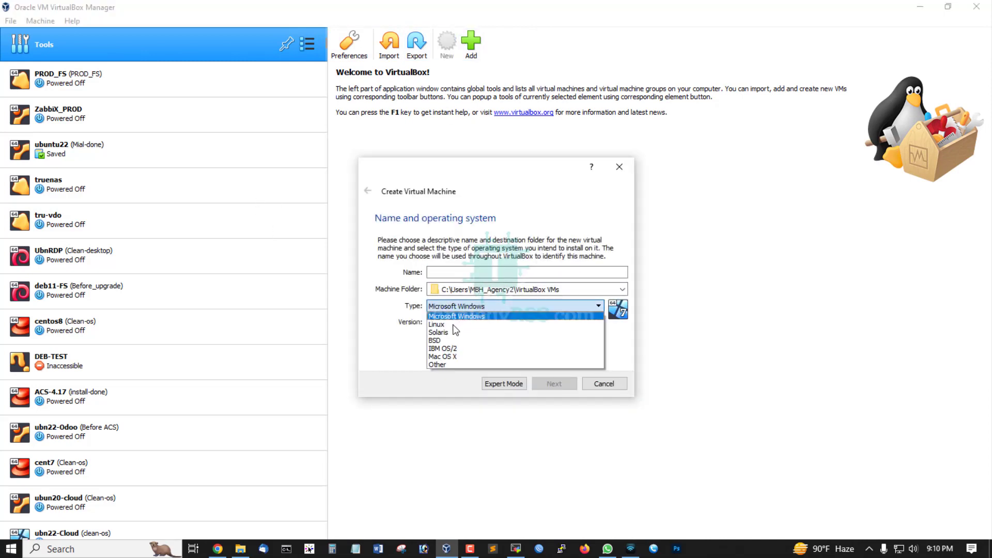
{"action": "left_click", "coordinate": [453, 325]}
{"action": "left_click", "coordinate": [495, 322]}
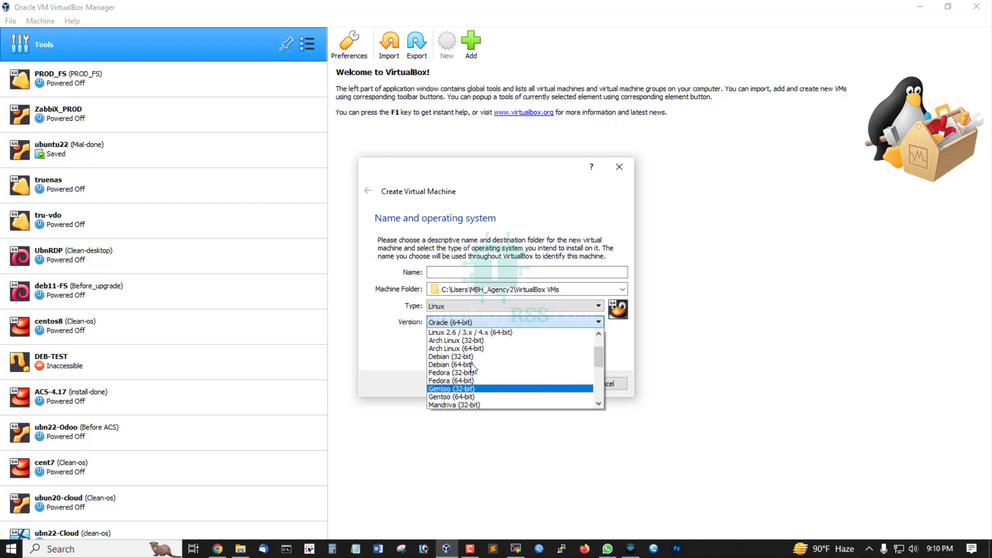
{"action": "scroll", "coordinate": [471, 367], "scroll_direction": "up", "scroll_amount": 2}
{"action": "scroll", "coordinate": [471, 380], "scroll_direction": "down", "scroll_amount": 2}
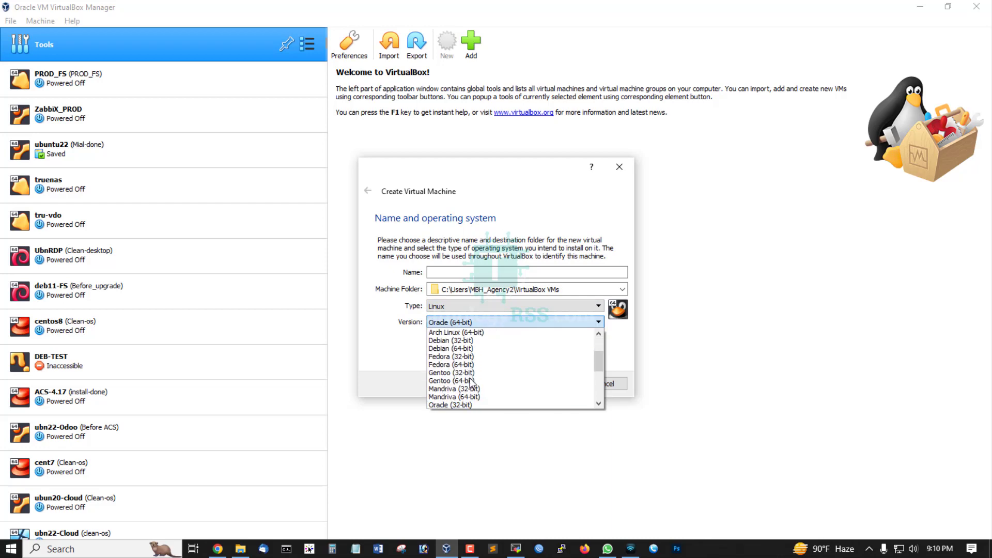
{"action": "scroll", "coordinate": [470, 383], "scroll_direction": "down", "scroll_amount": 3}
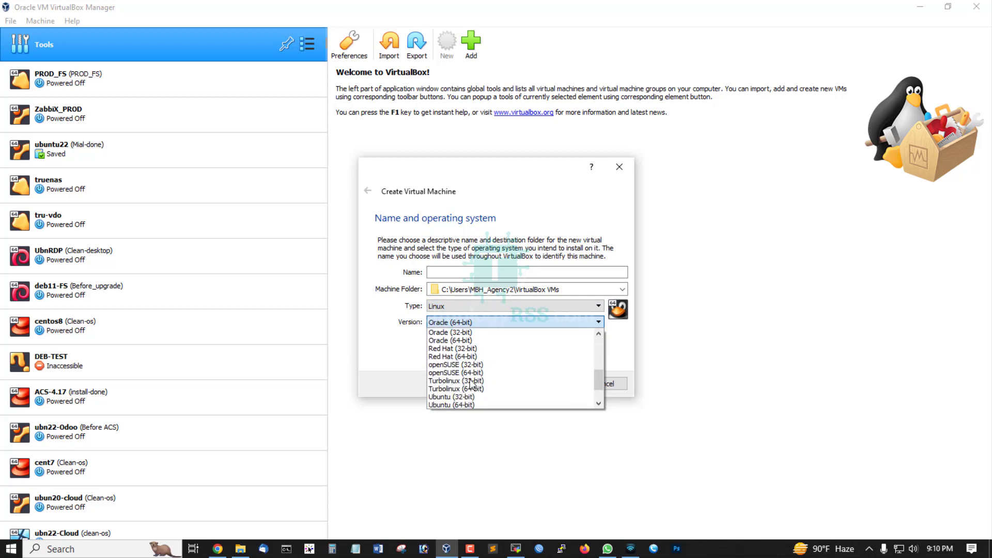
{"action": "left_click", "coordinate": [484, 407]}
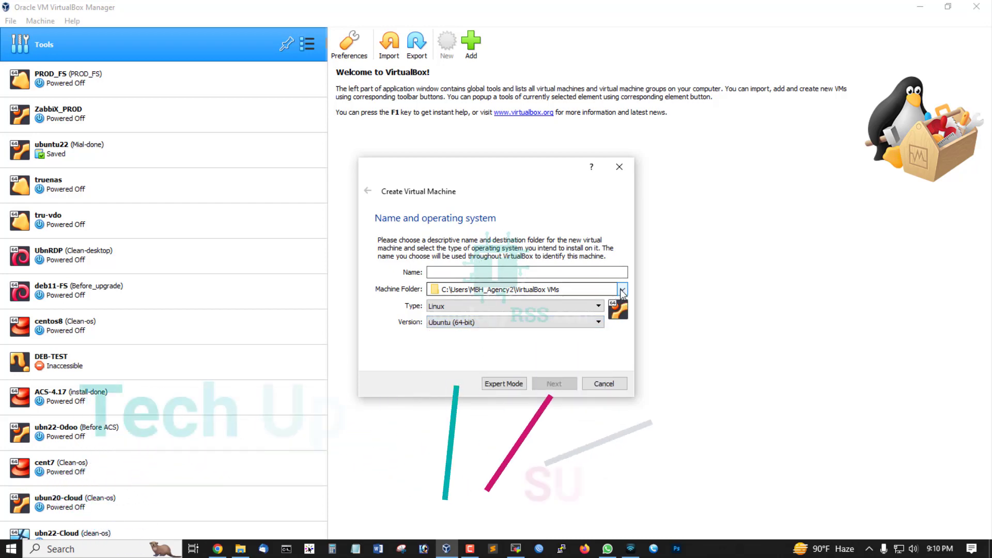
Set the new machine's folder to the existing ubn23 folder on New Volume (P:)
{"action": "left_click", "coordinate": [622, 290]}
{"action": "left_click", "coordinate": [486, 313]}
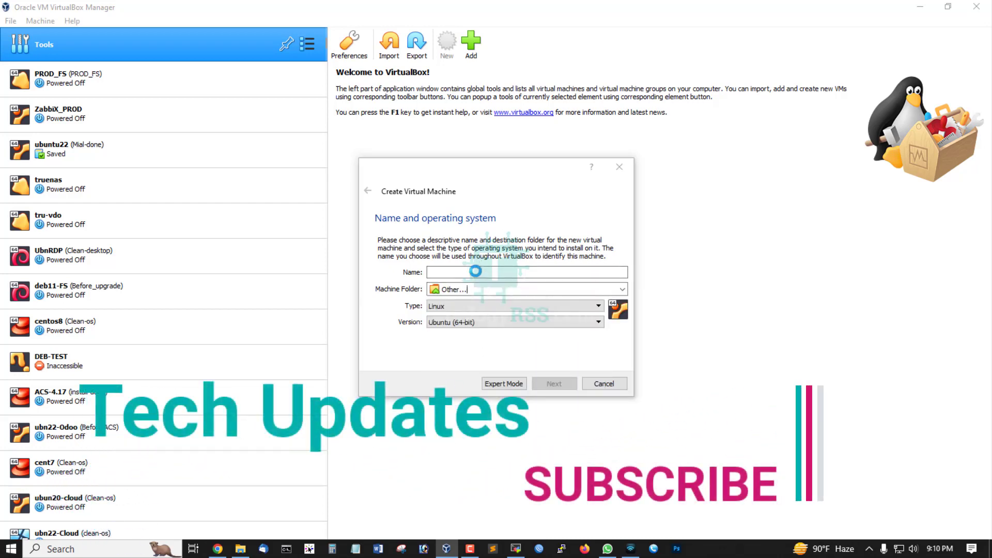
{"action": "scroll", "coordinate": [461, 307], "scroll_direction": "down", "scroll_amount": 5}
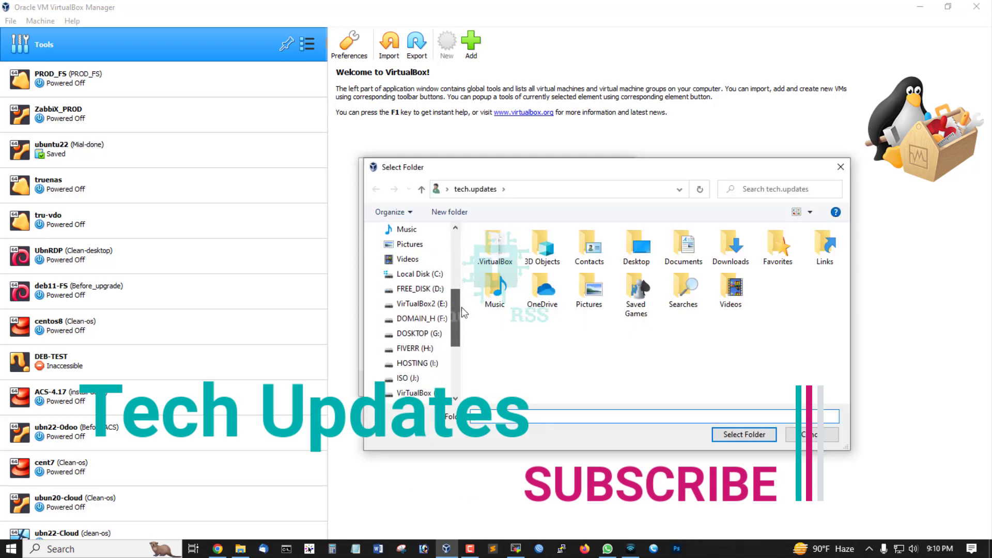
{"action": "scroll", "coordinate": [461, 307], "scroll_direction": "down", "scroll_amount": 2}
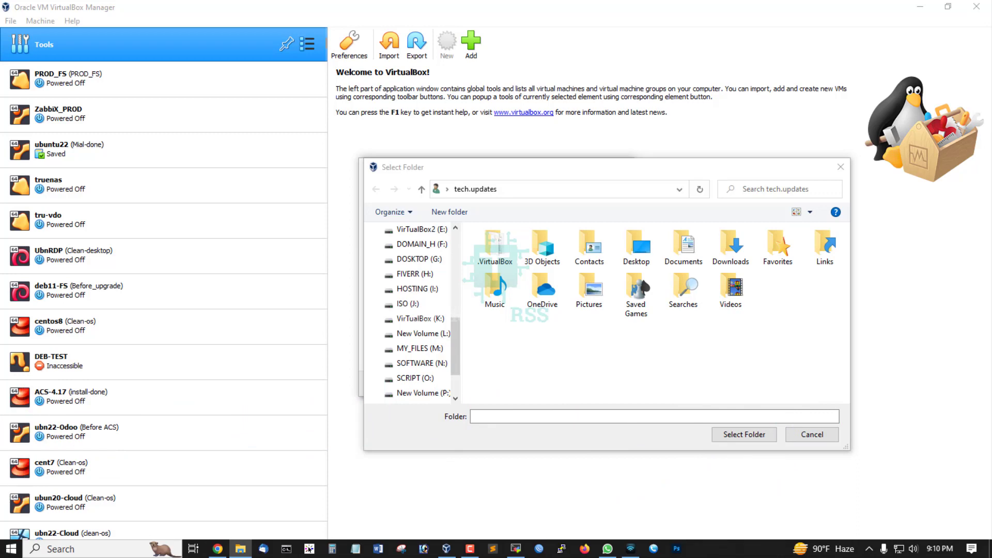
{"action": "scroll", "coordinate": [421, 331], "scroll_direction": "down", "scroll_amount": 2}
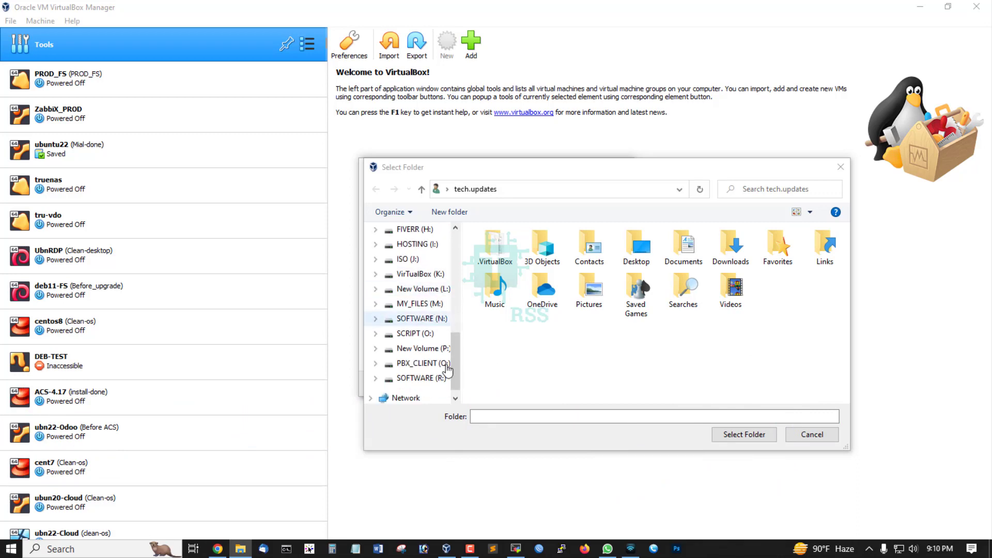
{"action": "left_click", "coordinate": [421, 334]}
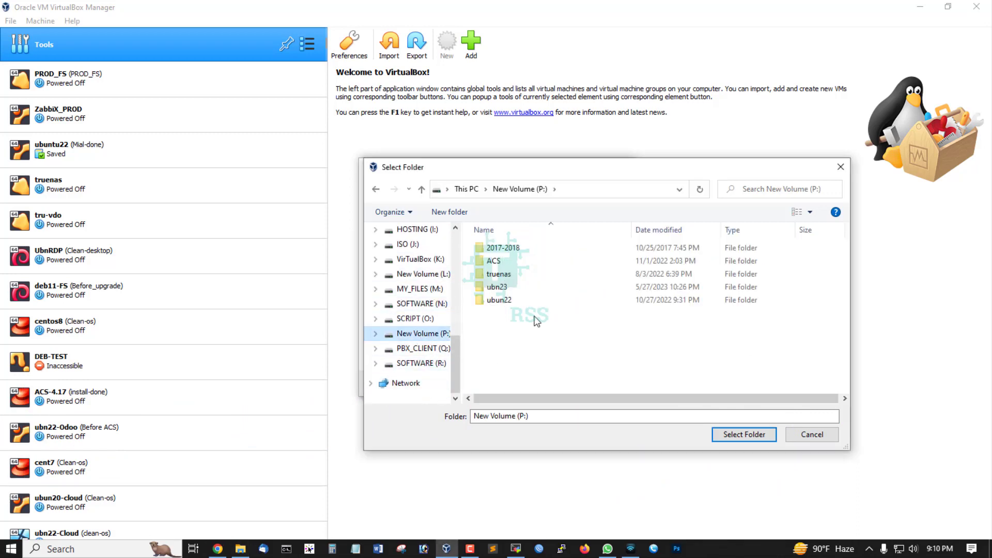
{"action": "left_click", "coordinate": [510, 299]}
{"action": "left_click", "coordinate": [511, 288]}
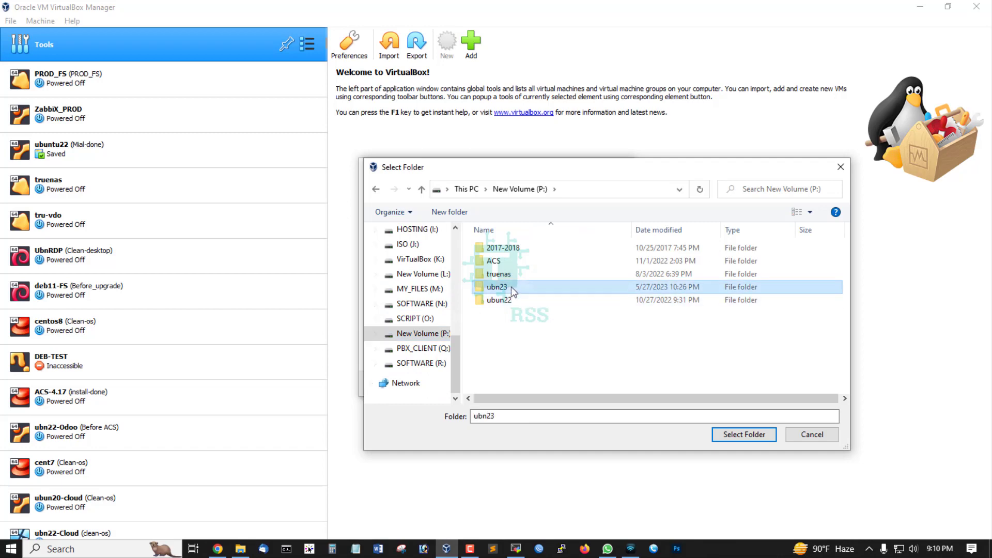
{"action": "double_click", "coordinate": [510, 287]}
{"action": "left_click", "coordinate": [744, 434]}
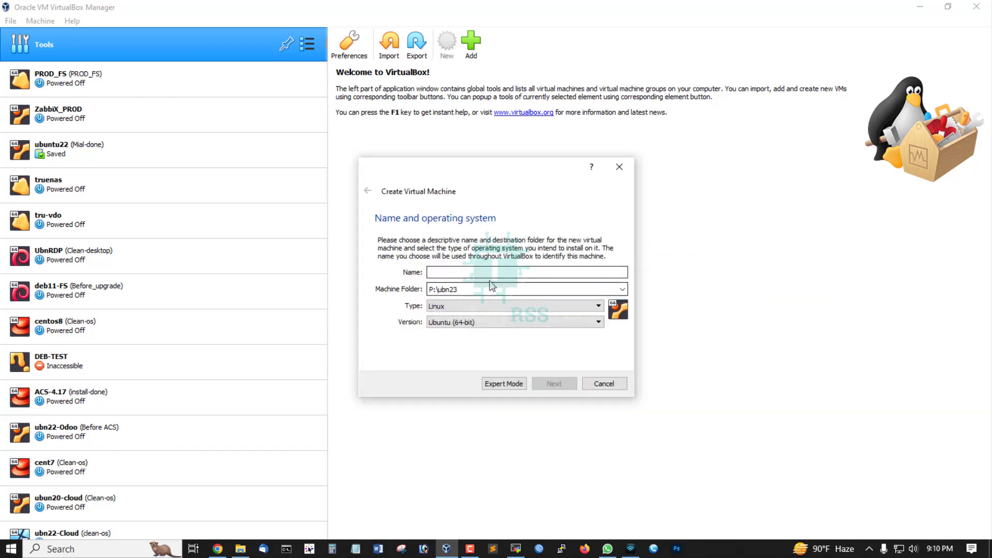
Name the virtual machine ubn23 and set its memory size to 2500 MB
{"action": "left_click", "coordinate": [459, 273]}
{"action": "type", "text": "ubn23"}
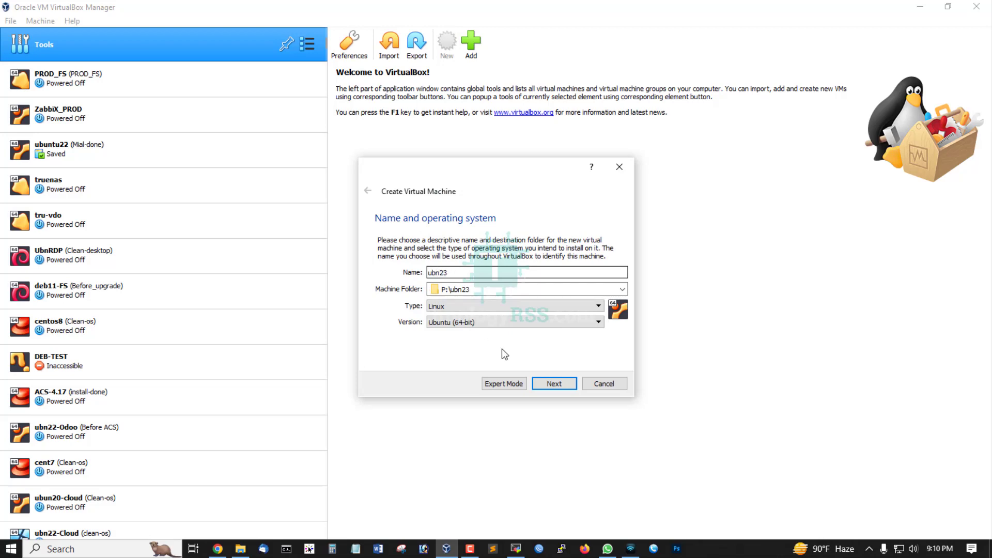
{"action": "left_click", "coordinate": [556, 383]}
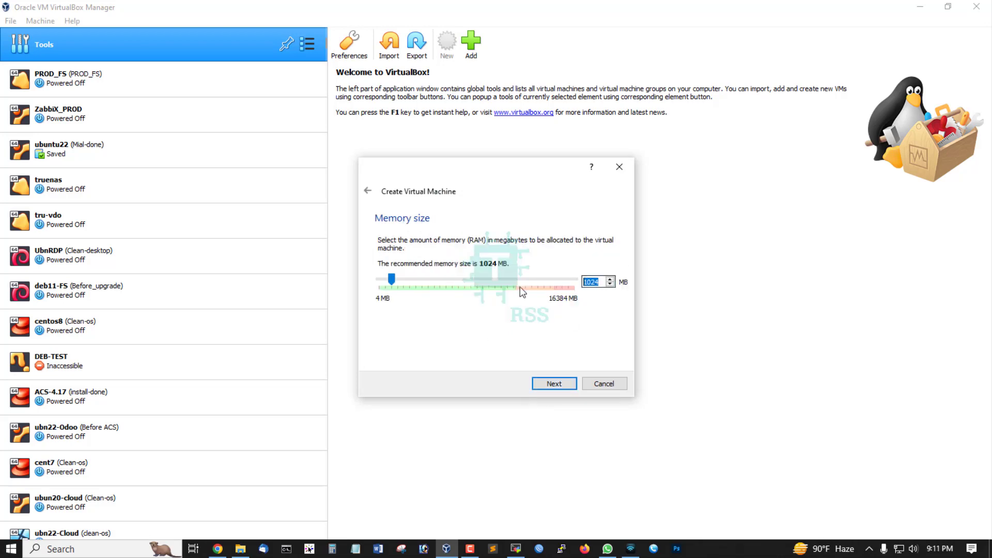
{"action": "type", "text": "2500"}
{"action": "left_click", "coordinate": [554, 384]}
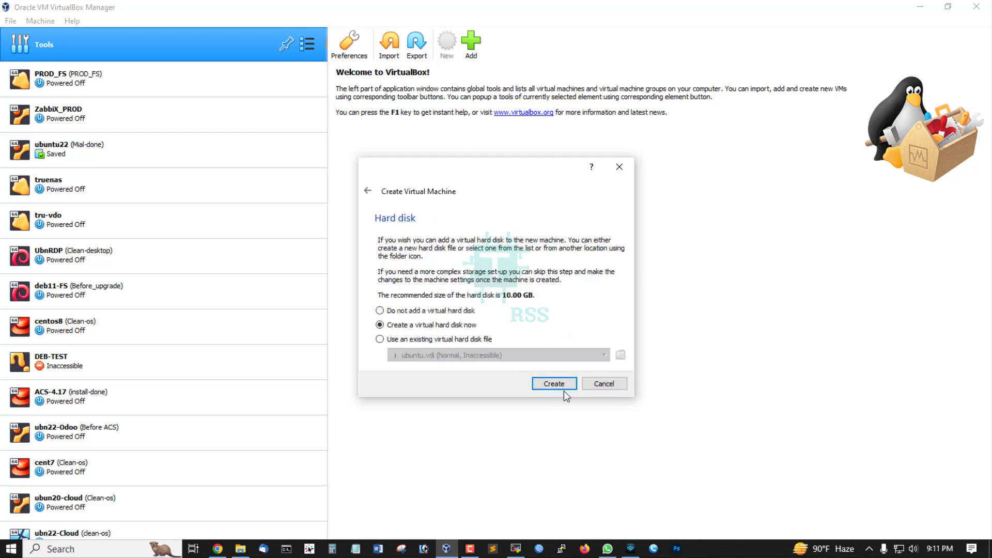
Create a new VDI virtual hard disk for the machine with a size of 25 GB
{"action": "left_click", "coordinate": [561, 385]}
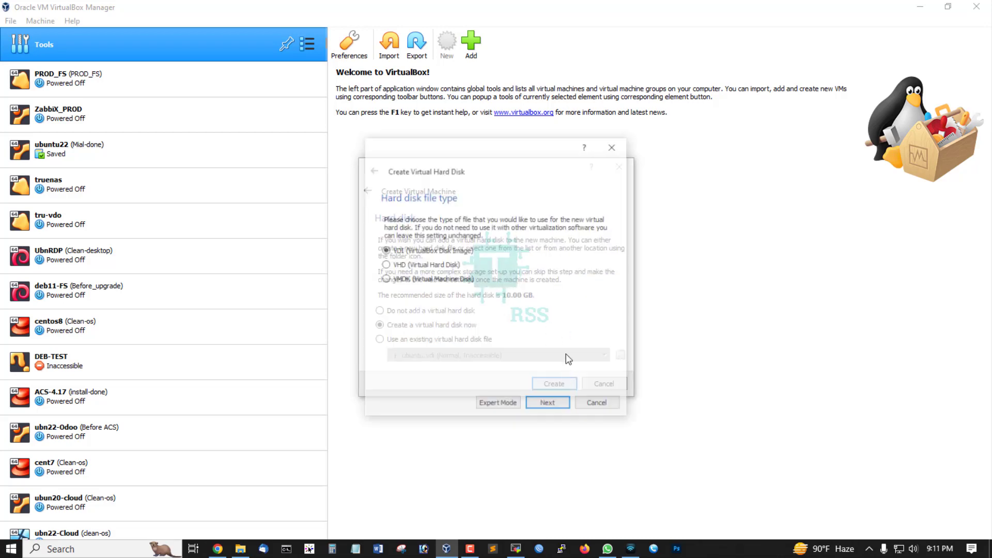
{"action": "left_click", "coordinate": [549, 407]}
{"action": "left_click", "coordinate": [552, 407]}
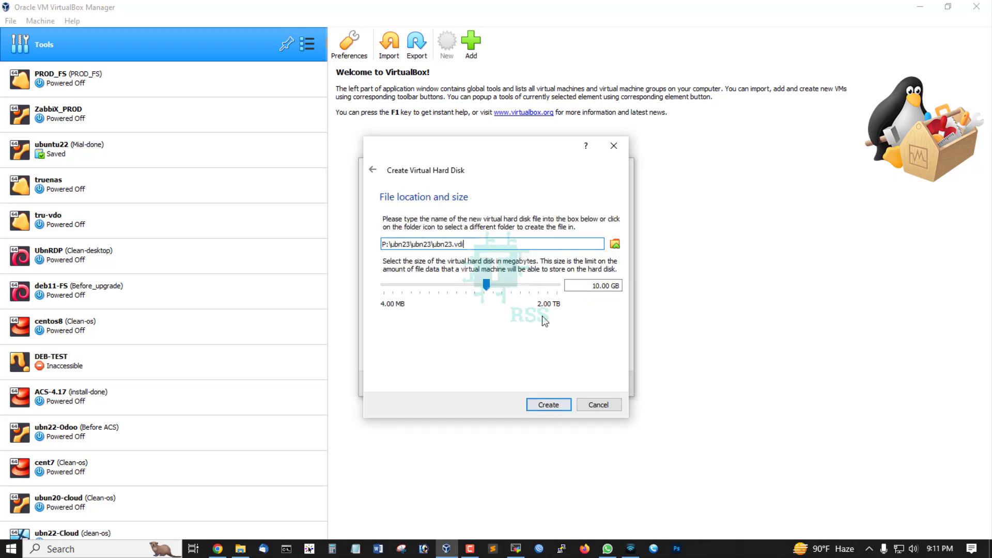
{"action": "double_click", "coordinate": [601, 287]}
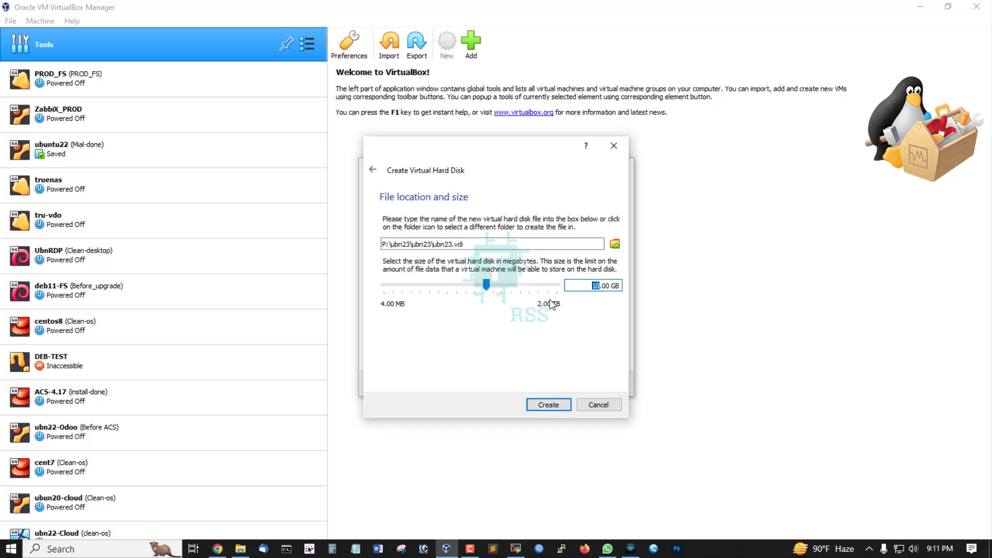
{"action": "type", "text": "25"}
{"action": "left_click", "coordinate": [556, 406]}
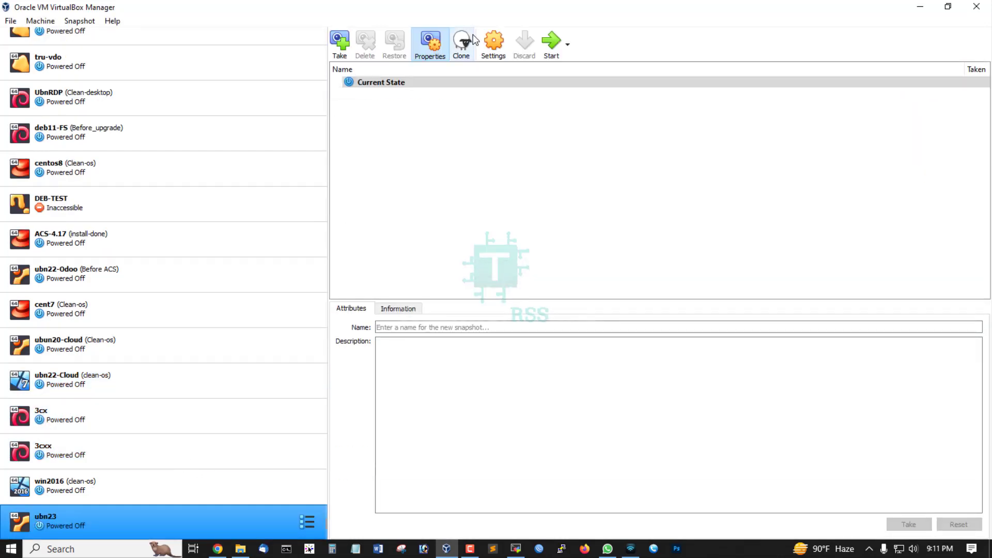
In the ubn23 machine's storage settings, load ubuntu-23.04-desktop-amd64.iso into the empty IDE optical drive
{"action": "left_click", "coordinate": [494, 43]}
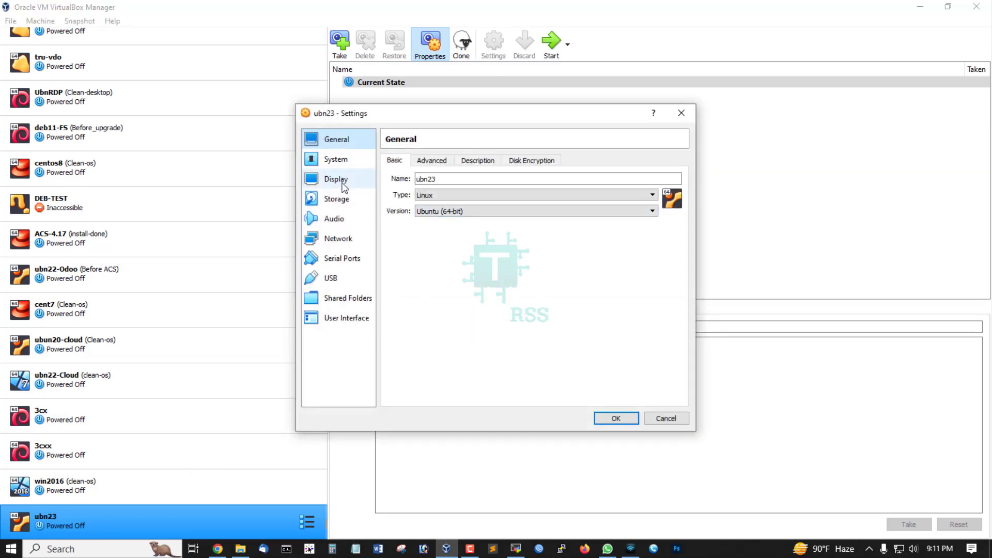
{"action": "left_click", "coordinate": [343, 186]}
{"action": "left_click", "coordinate": [336, 160]}
{"action": "left_click", "coordinate": [344, 207]}
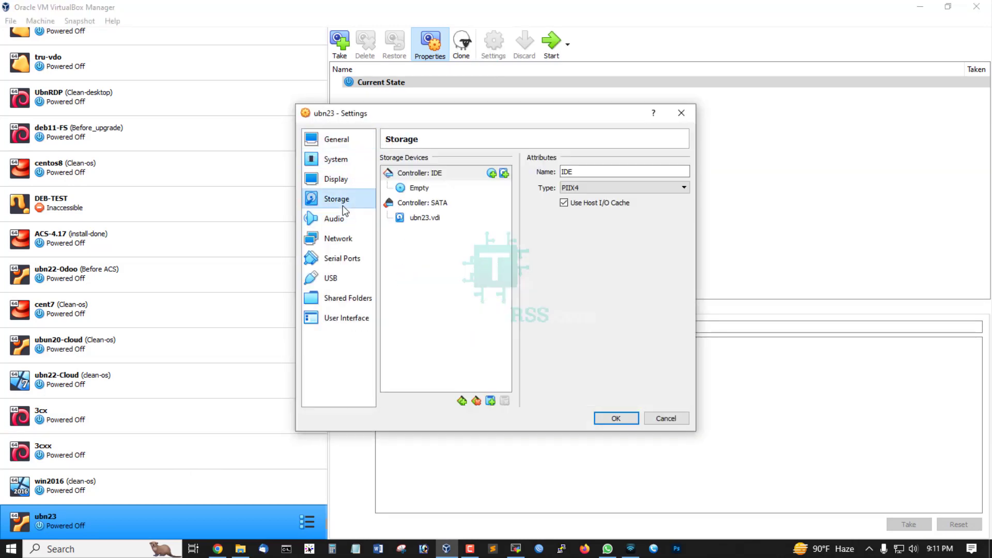
{"action": "left_click", "coordinate": [437, 188]}
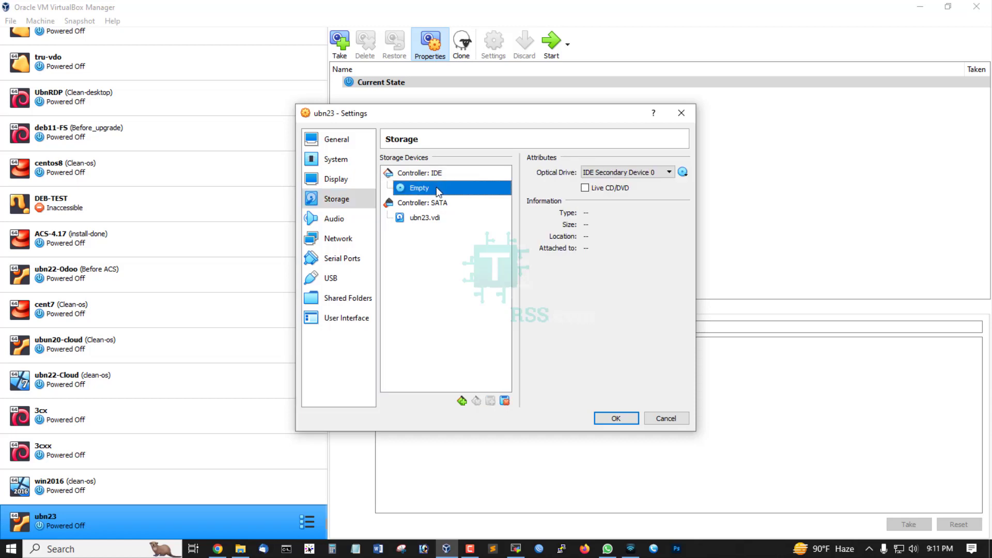
{"action": "left_click", "coordinate": [427, 175]}
{"action": "left_click", "coordinate": [445, 189]}
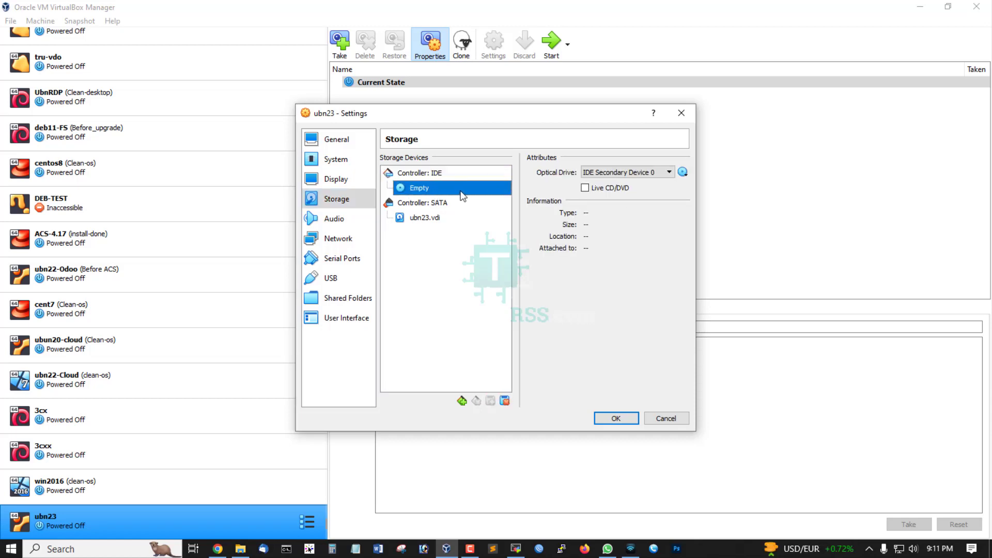
{"action": "left_click", "coordinate": [683, 173]}
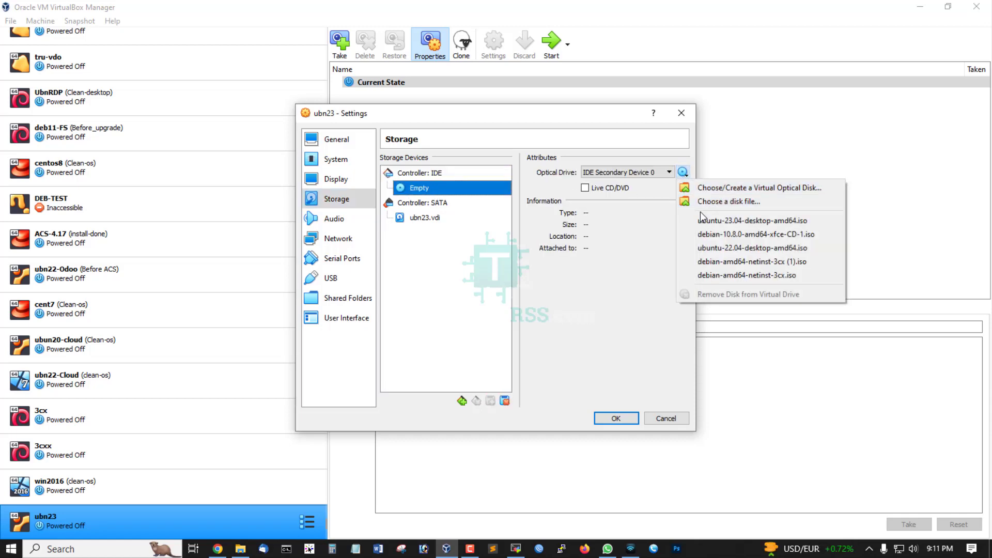
{"action": "left_click", "coordinate": [746, 223]}
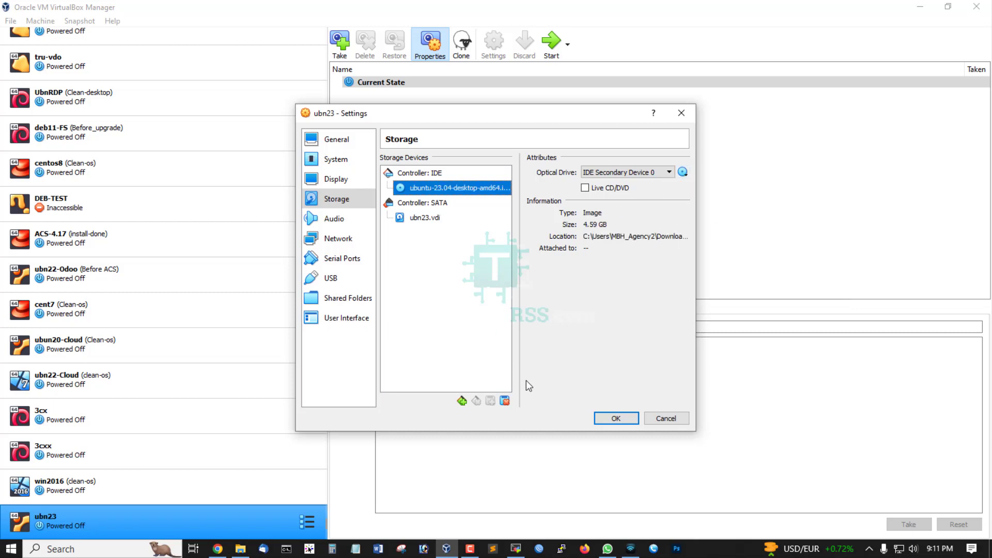
Attach network Adapter 1 to Bridged Adapter and save the machine settings
{"action": "left_click", "coordinate": [341, 239]}
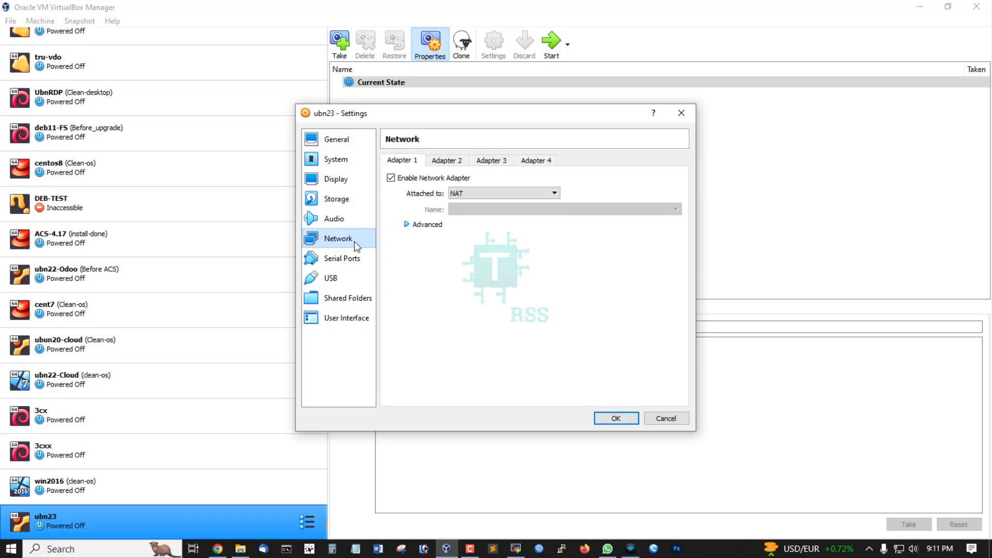
{"action": "left_click", "coordinate": [478, 194]}
{"action": "left_click", "coordinate": [483, 211]}
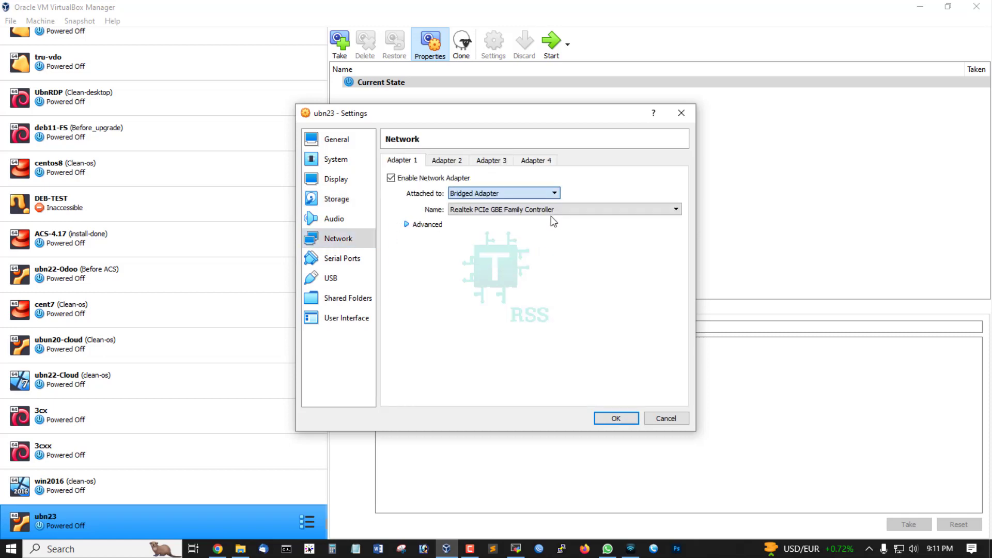
{"action": "left_click", "coordinate": [616, 419]}
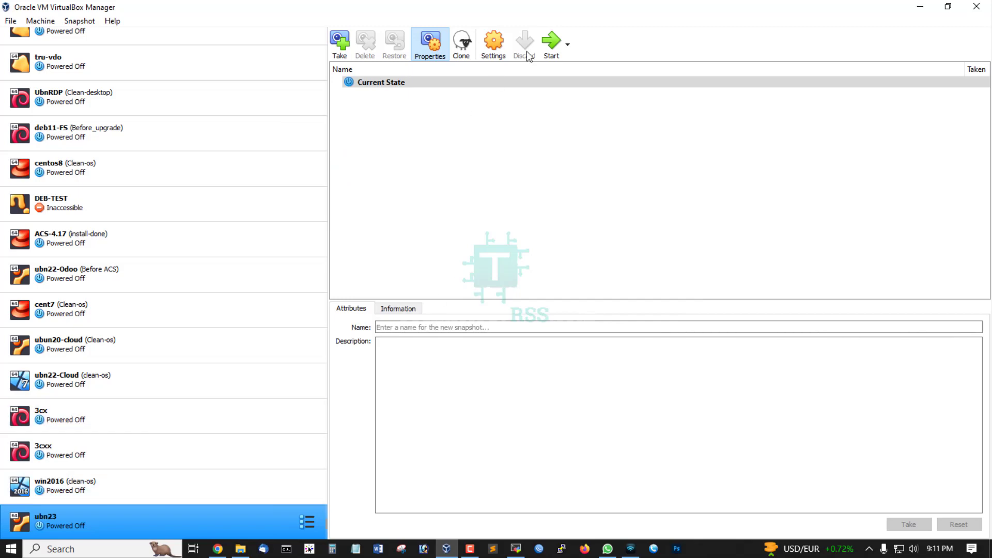
Start the ubn23 virtual machine and enlarge its window to fill most of the desktop
{"action": "left_click", "coordinate": [551, 42]}
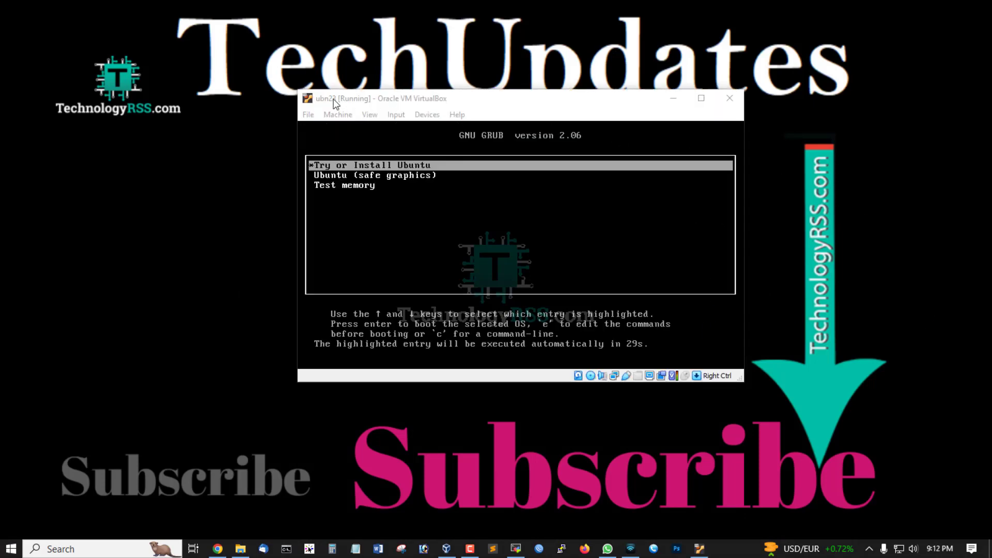
{"action": "left_click_drag", "start_coordinate": [299, 92], "coordinate": [32, 1]}
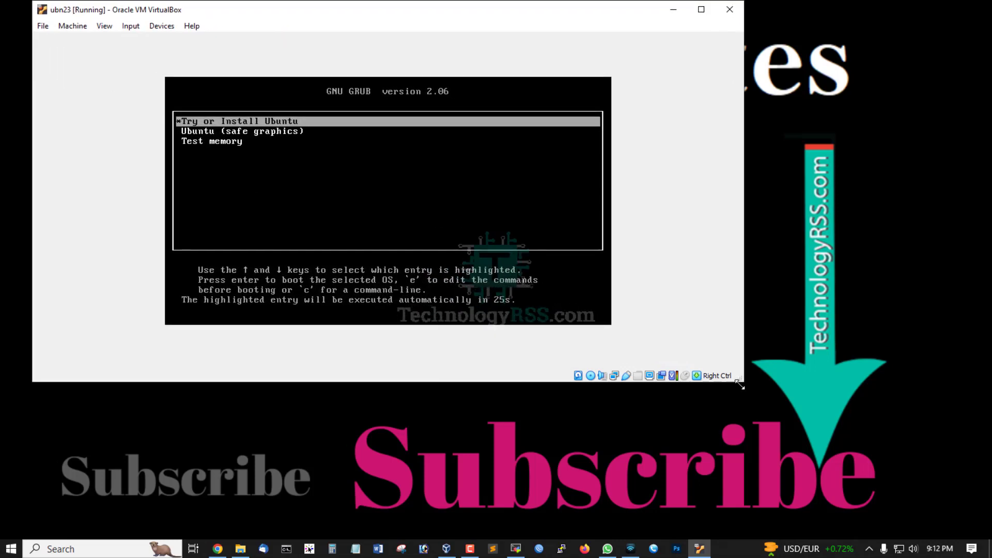
{"action": "left_click_drag", "start_coordinate": [739, 385], "coordinate": [838, 515]}
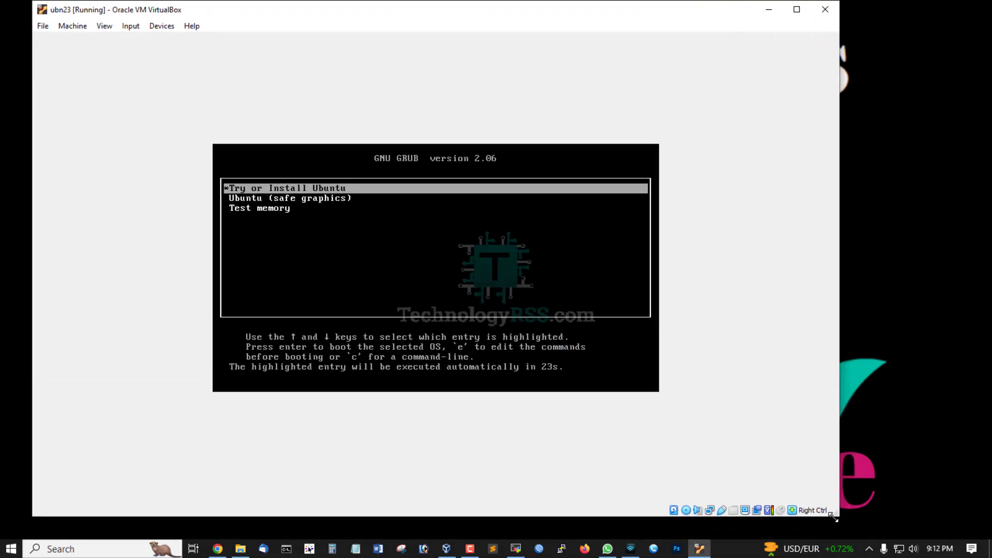
Keep English as the installer language and choose Install Ubuntu
{"action": "left_click", "coordinate": [920, 273]}
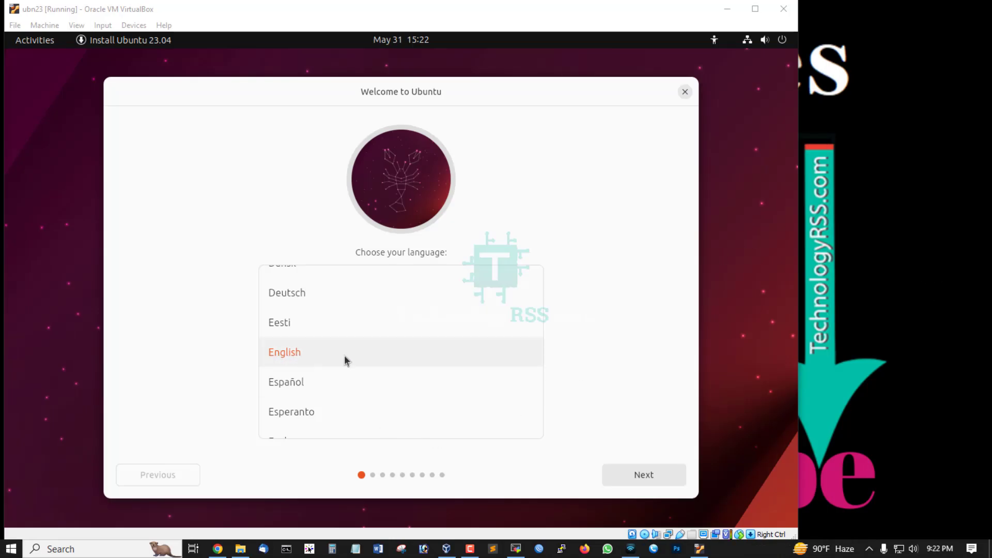
{"action": "left_click", "coordinate": [650, 478]}
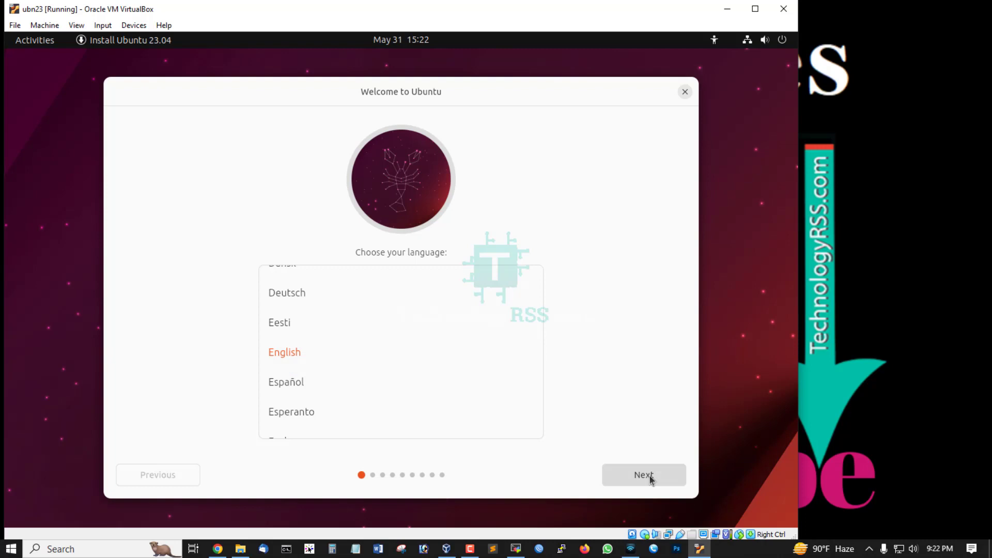
{"action": "left_click", "coordinate": [650, 478]}
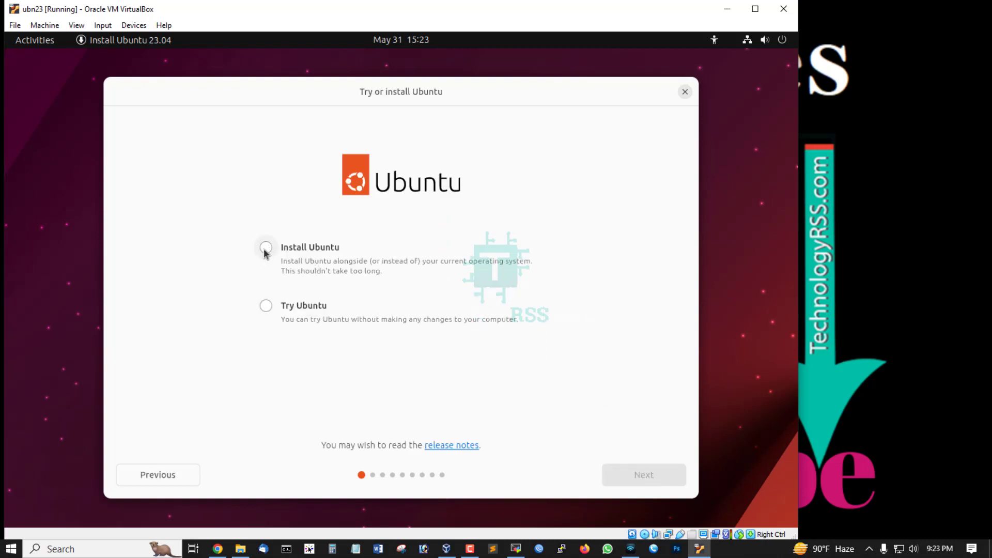
{"action": "left_click", "coordinate": [265, 249]}
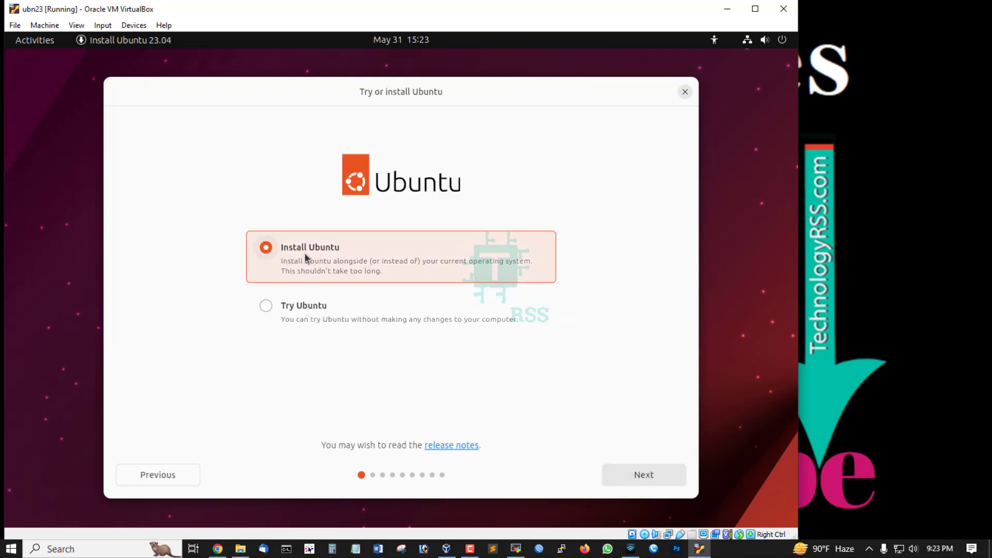
{"action": "left_click", "coordinate": [649, 471]}
Accept the English (US) keyboard layout and the wired network connection
{"action": "left_click", "coordinate": [927, 315]}
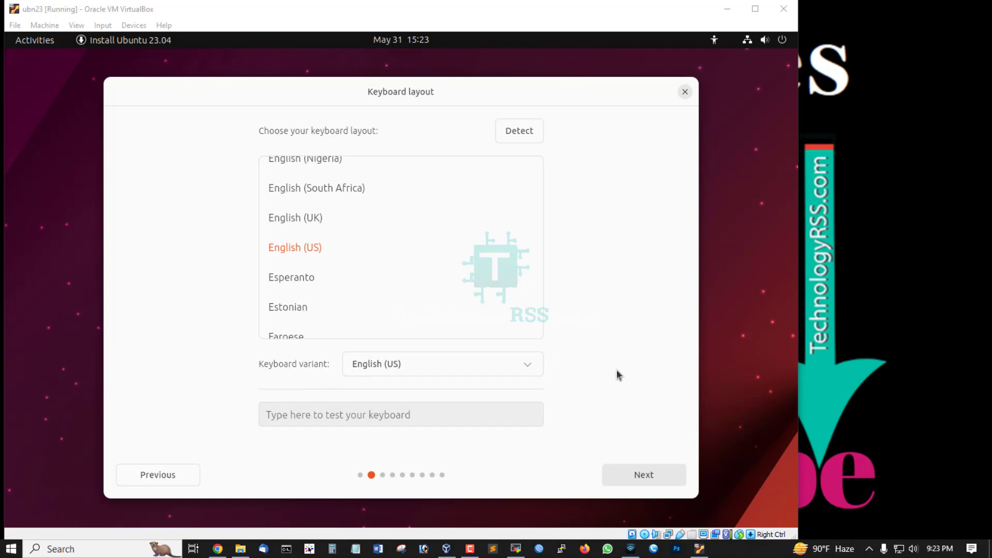
{"action": "left_click", "coordinate": [644, 361]}
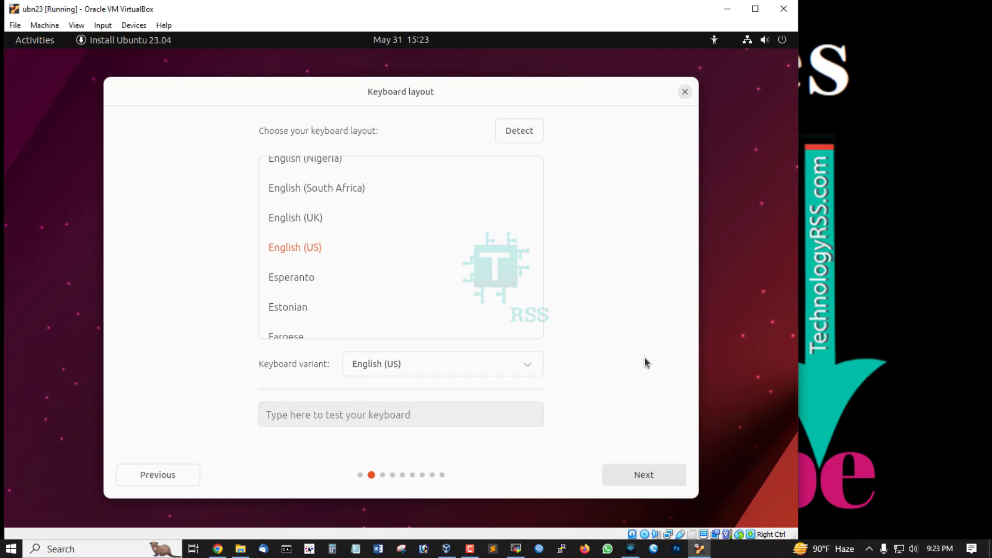
{"action": "left_click", "coordinate": [643, 478]}
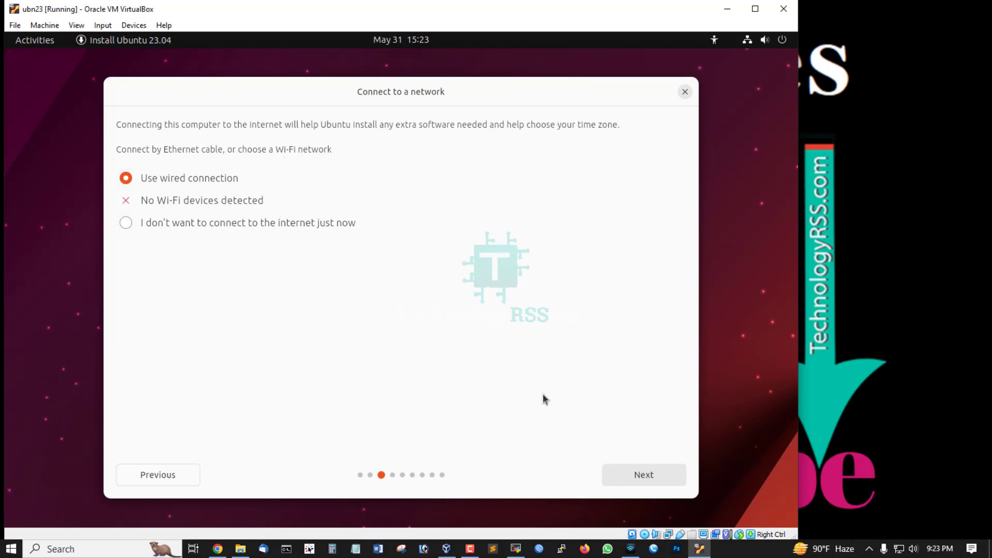
{"action": "left_click", "coordinate": [648, 474]}
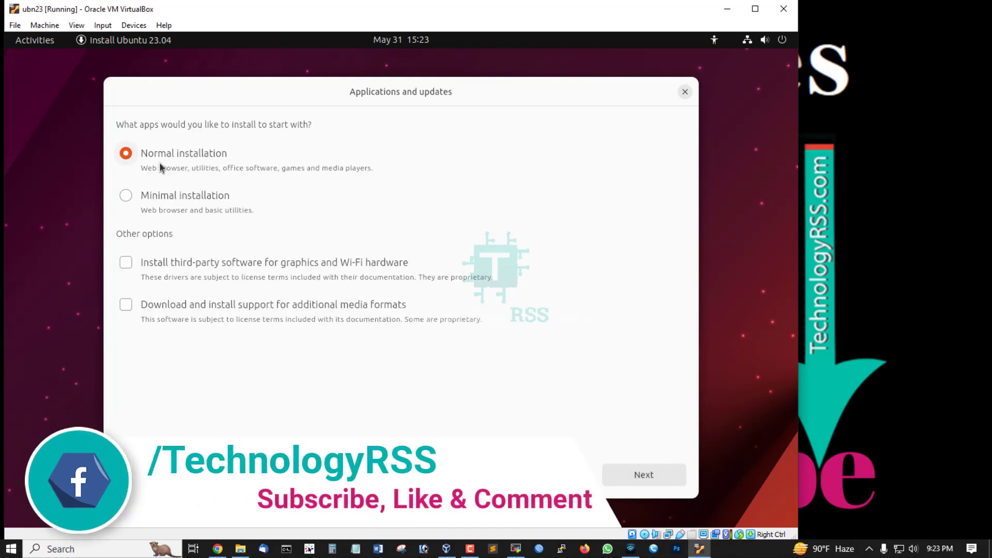
Start installing Ubuntu with the Normal installation option and accept the Asia/Dhaka timezone
{"action": "left_click", "coordinate": [650, 476]}
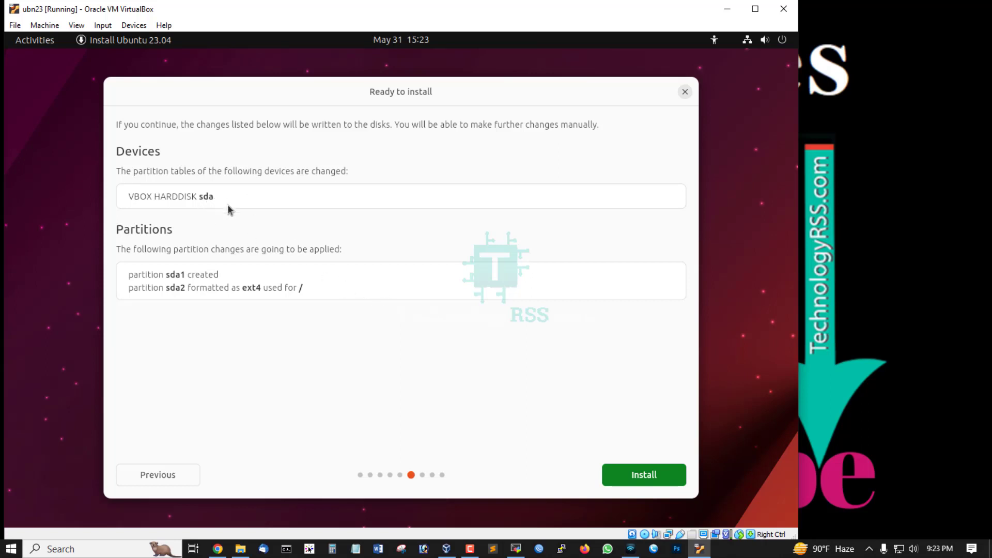
{"action": "left_click", "coordinate": [645, 479]}
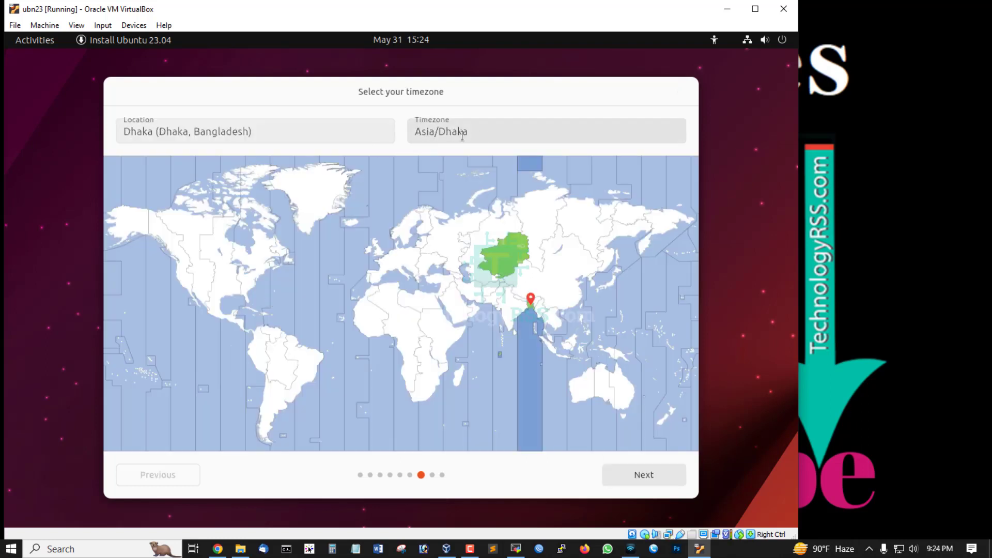
{"action": "left_click", "coordinate": [653, 472]}
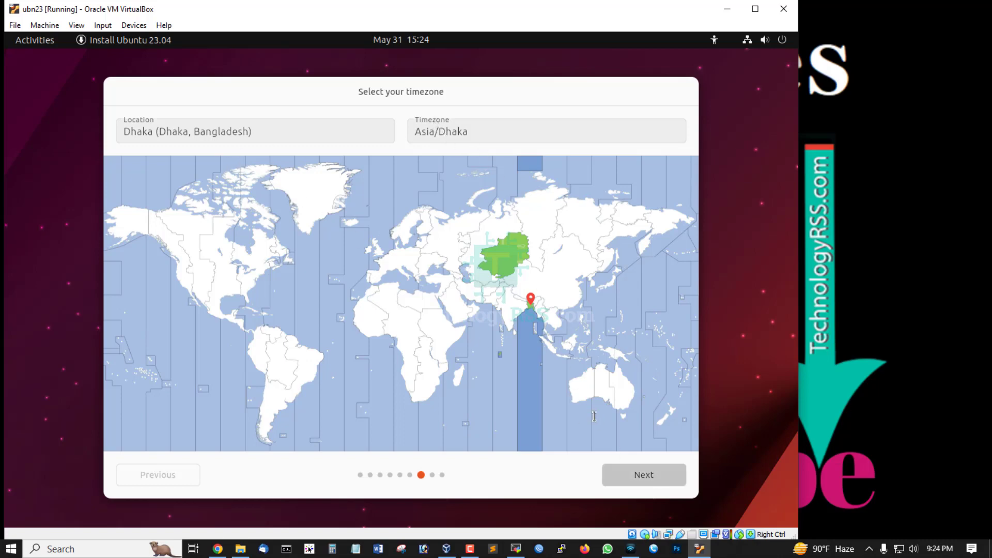
{"action": "left_click", "coordinate": [646, 471]}
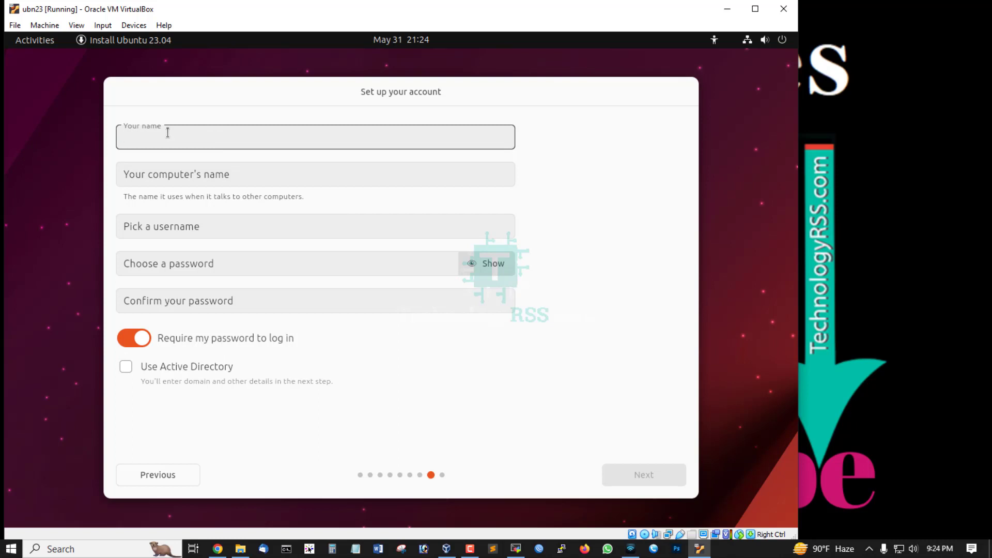
In the account setup, enter tech as the name and ubuntu as the computer's name
{"action": "type", "text": "tech"}
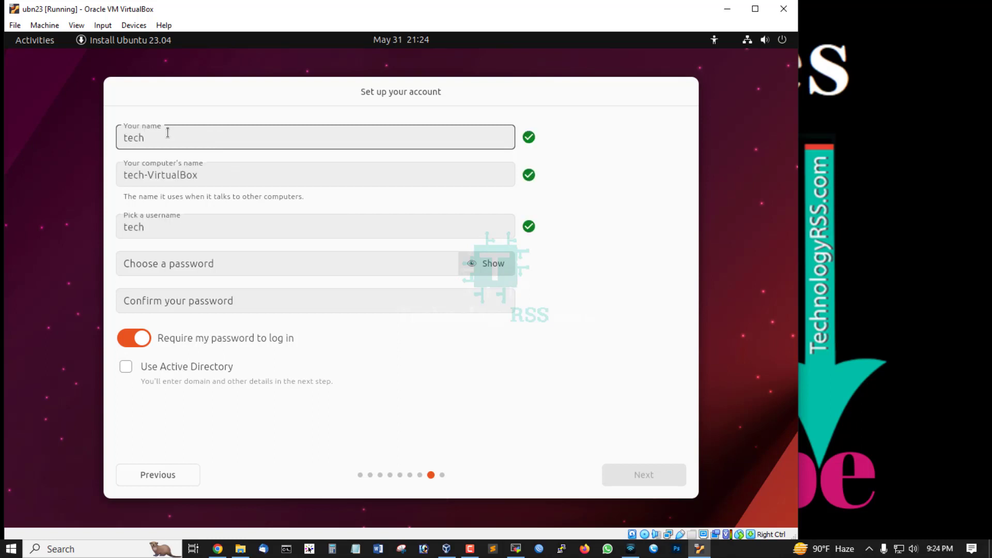
{"action": "key", "text": "Tab"}
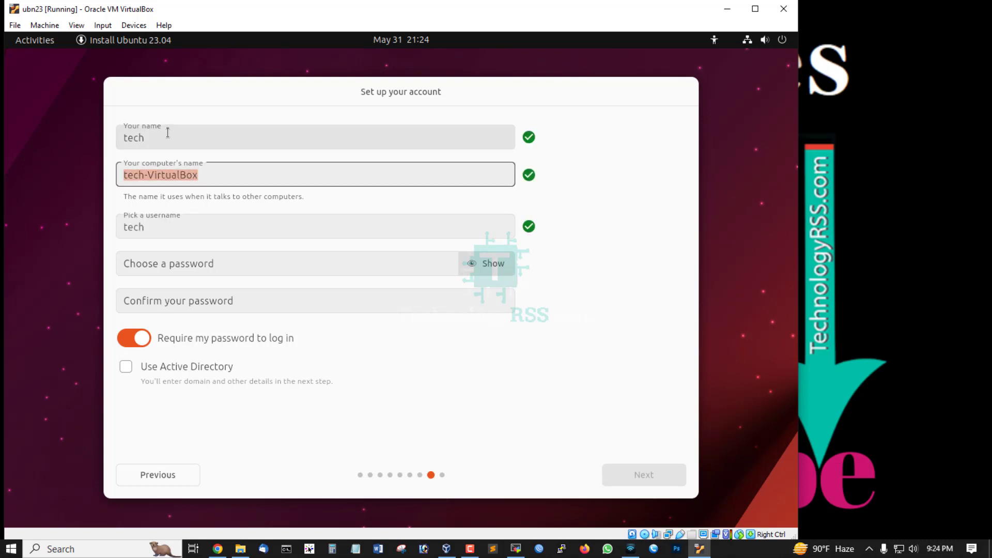
{"action": "type", "text": "ubuntu"}
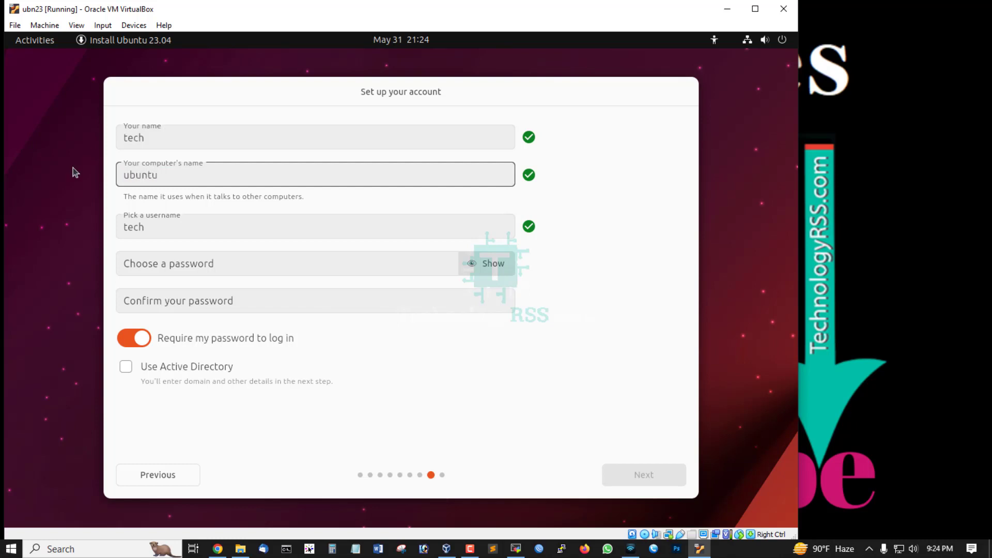
{"action": "key", "text": "Tab"}
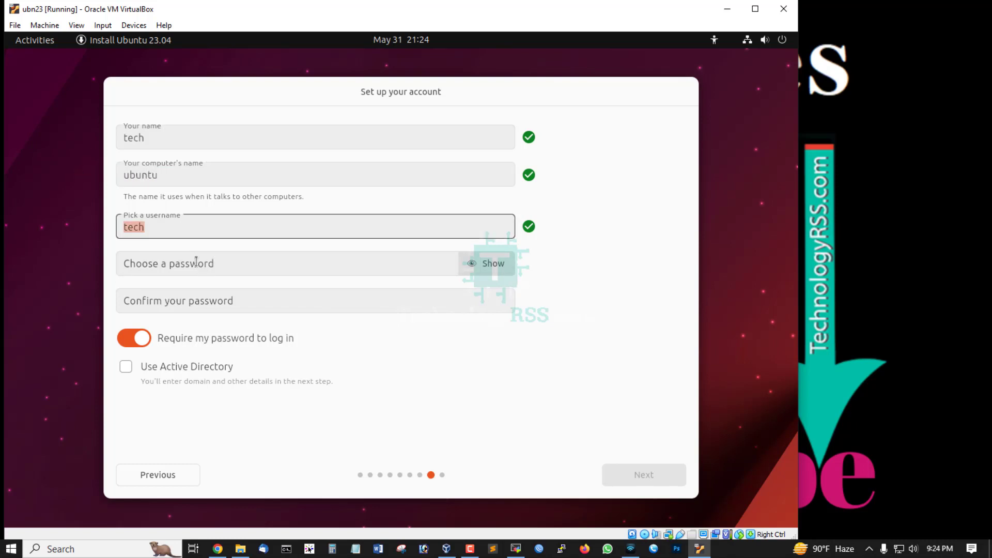
Enter and confirm the account password for the username tech, and continue past the account setup
{"action": "left_click", "coordinate": [196, 261]}
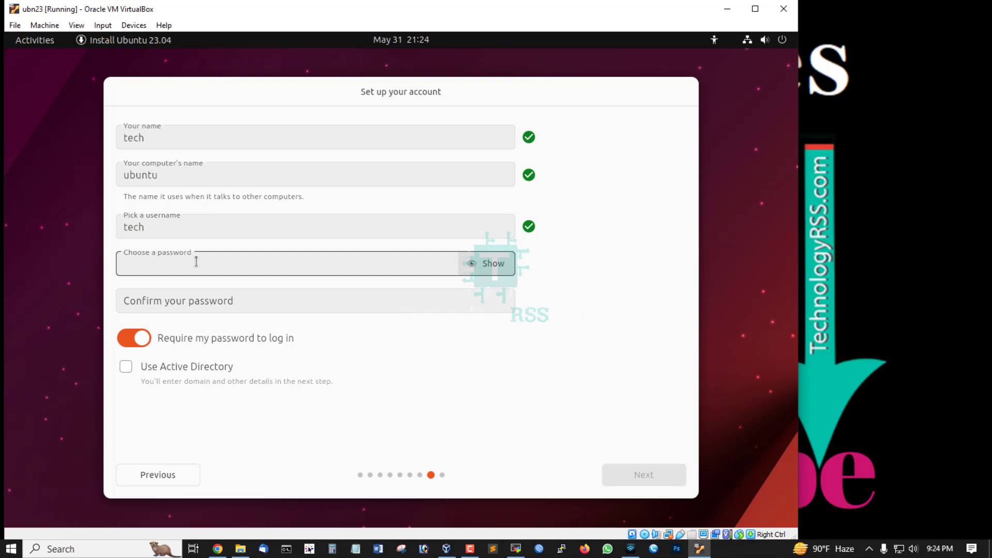
{"action": "type", "text": "••••••••"}
{"action": "key", "text": "Tab"}
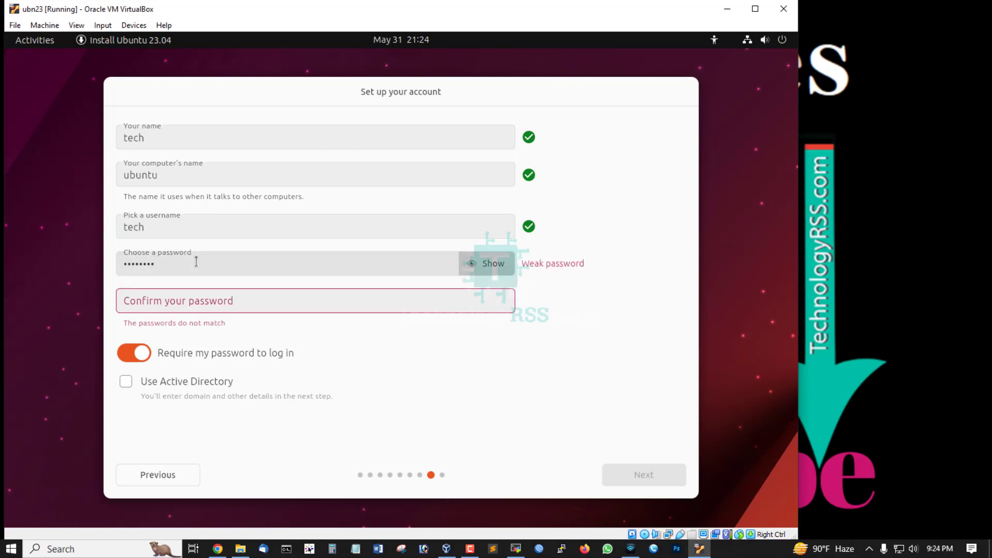
{"action": "key", "text": "Tab"}
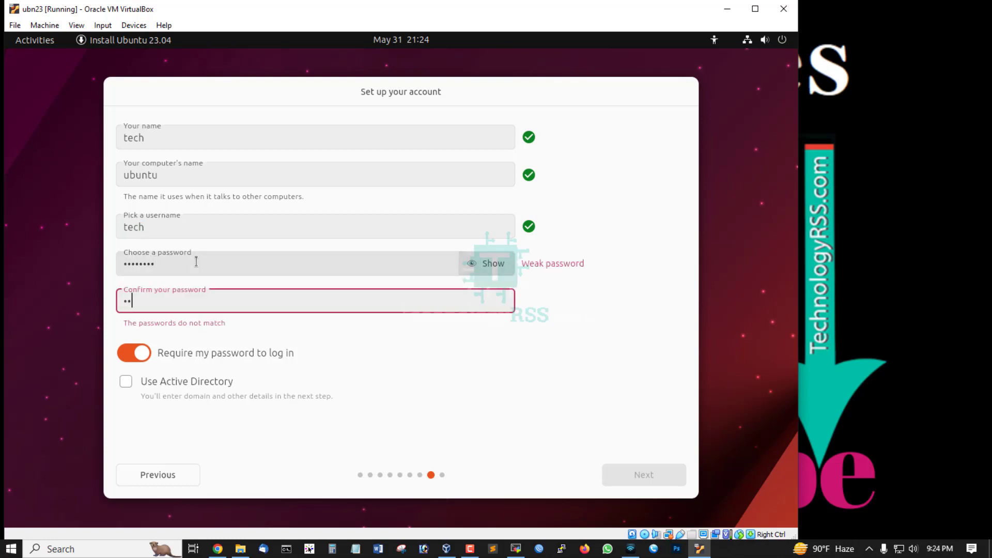
{"action": "type", "text": "••••••••"}
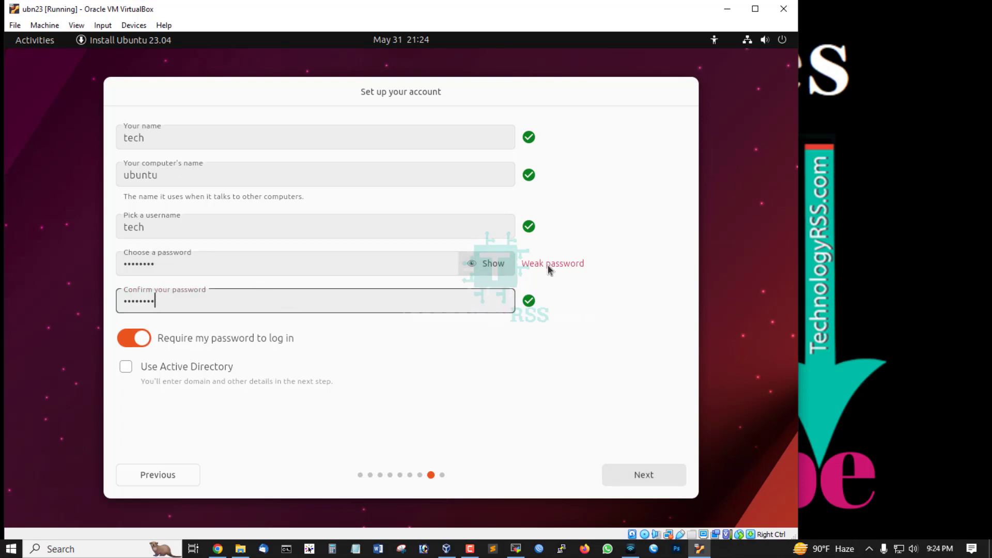
{"action": "left_click", "coordinate": [653, 467]}
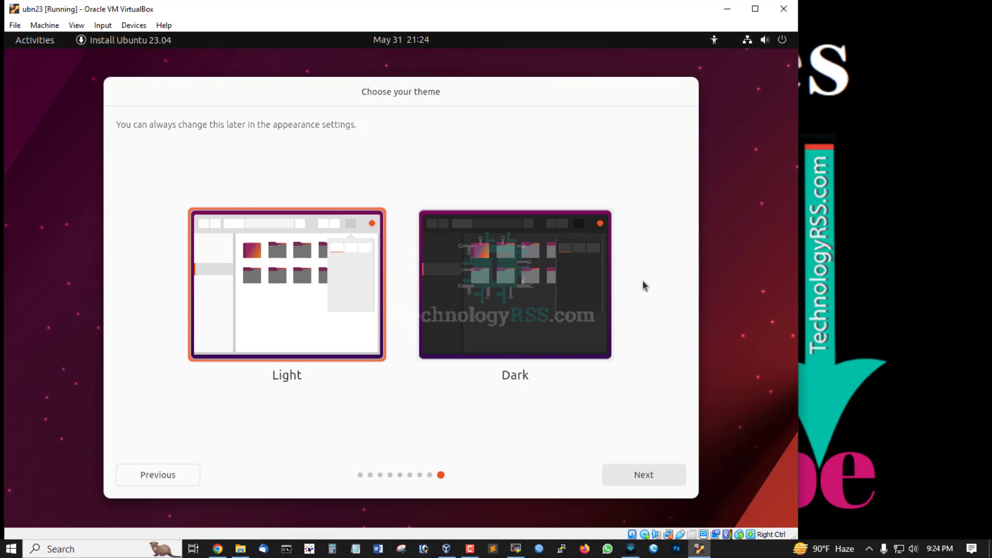
Apply the Dark theme and briefly view the installation log while the system installs
{"action": "left_click", "coordinate": [542, 275]}
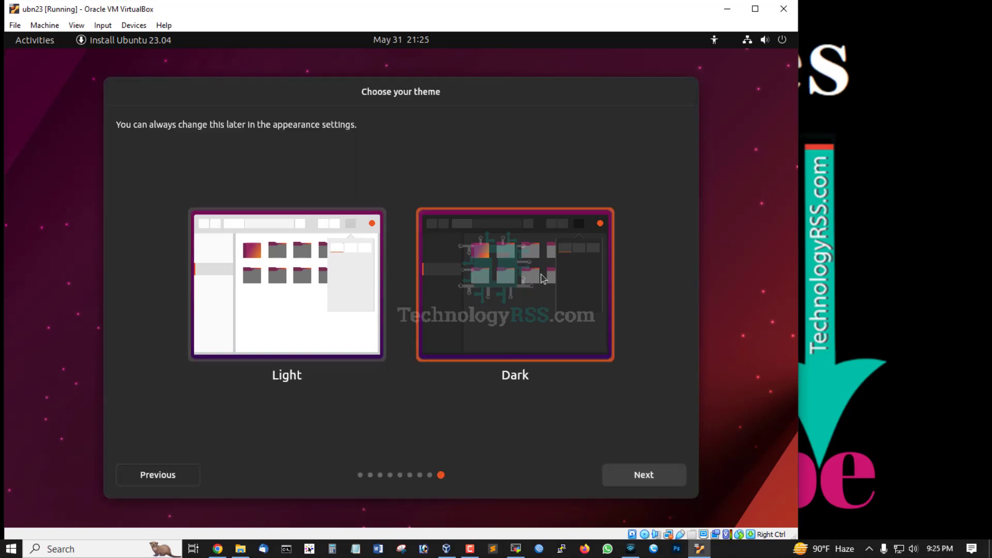
{"action": "left_click", "coordinate": [644, 475]}
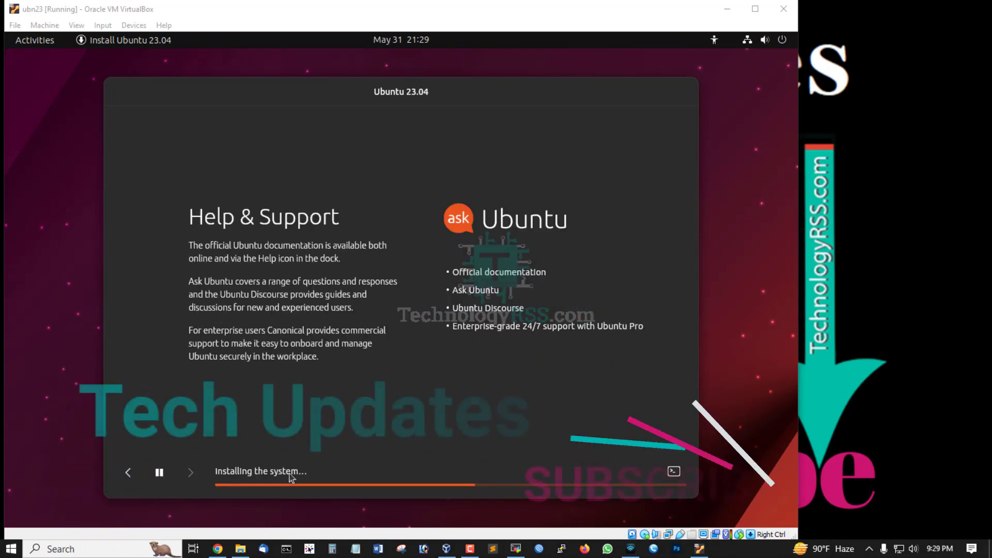
{"action": "left_click", "coordinate": [674, 473]}
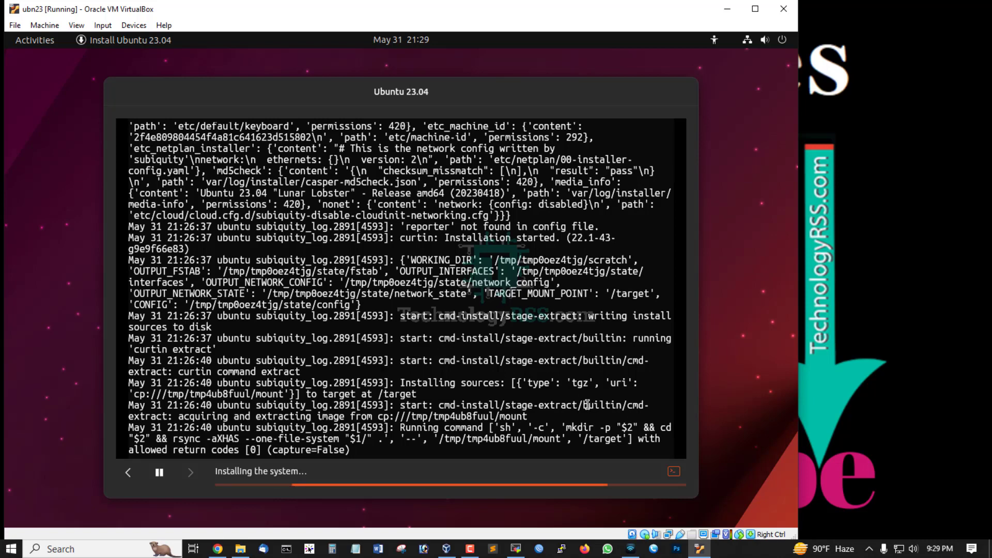
{"action": "left_click", "coordinate": [674, 472]}
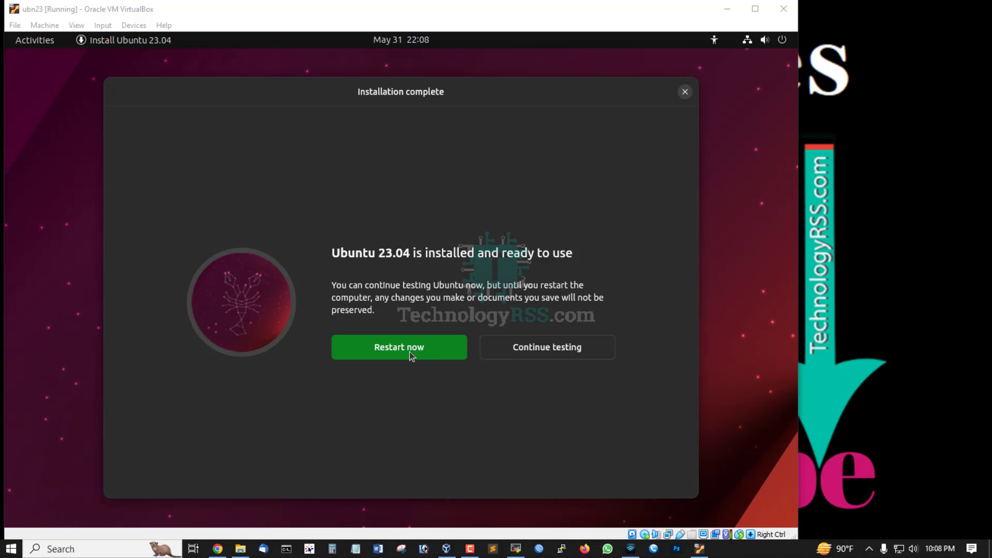
Remove the ubuntu-23.04-desktop-amd64.iso disk from the virtual optical drive and check the drive's disk options
{"action": "left_click", "coordinate": [134, 25]}
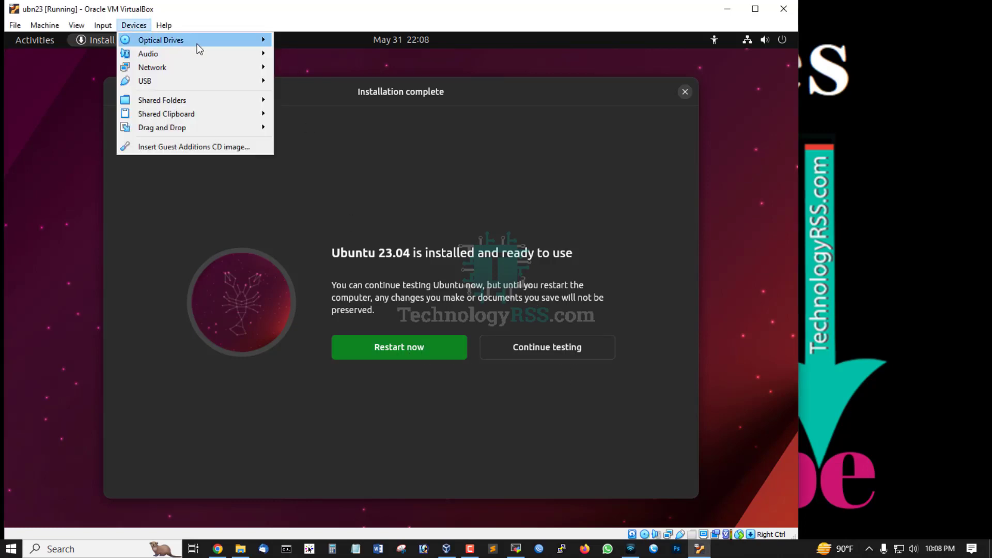
{"action": "mouse_move", "coordinate": [197, 45]}
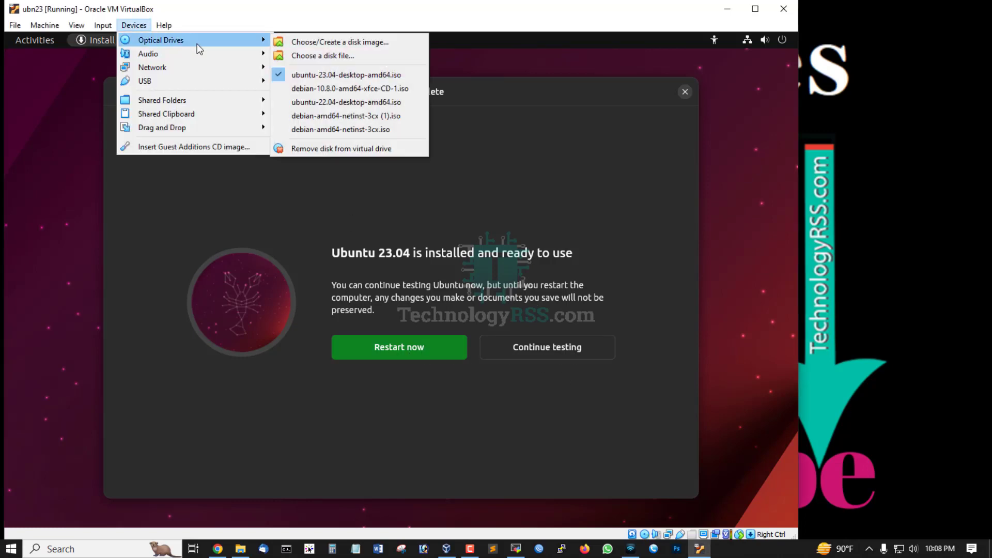
{"action": "left_click", "coordinate": [328, 150]}
{"action": "left_click", "coordinate": [370, 312]}
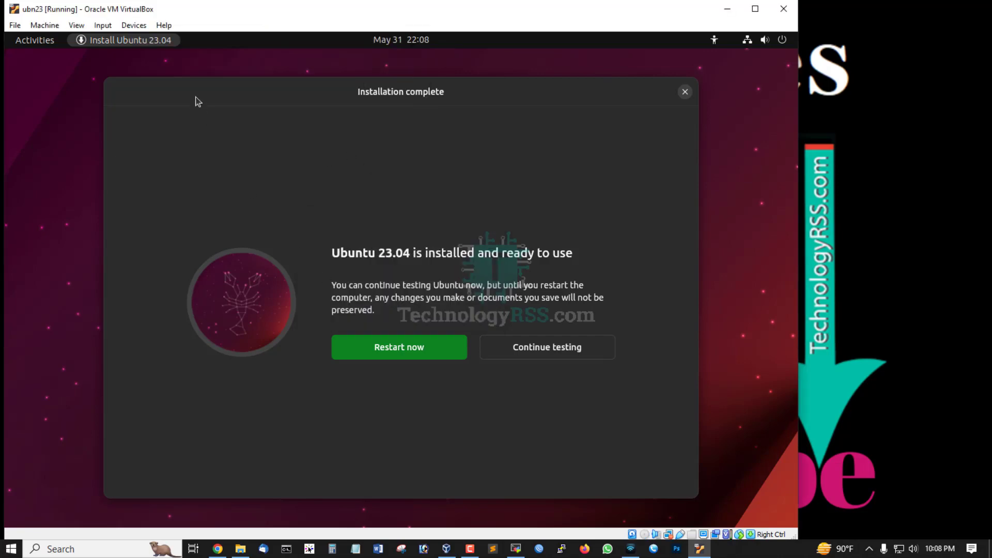
{"action": "left_click", "coordinate": [134, 24]}
{"action": "mouse_move", "coordinate": [206, 43]}
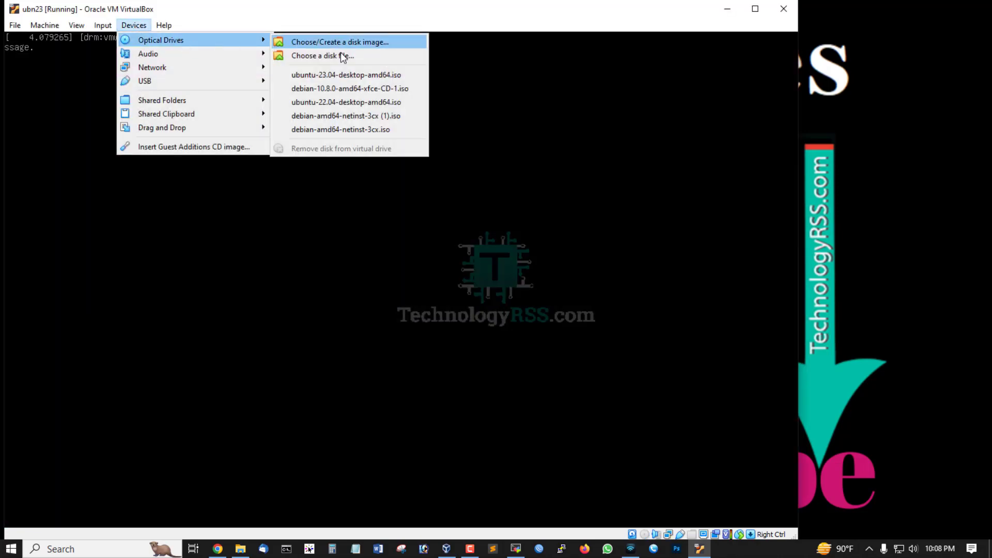
Reset the ubn23 virtual machine to boot the installed system
{"action": "left_click", "coordinate": [43, 26]}
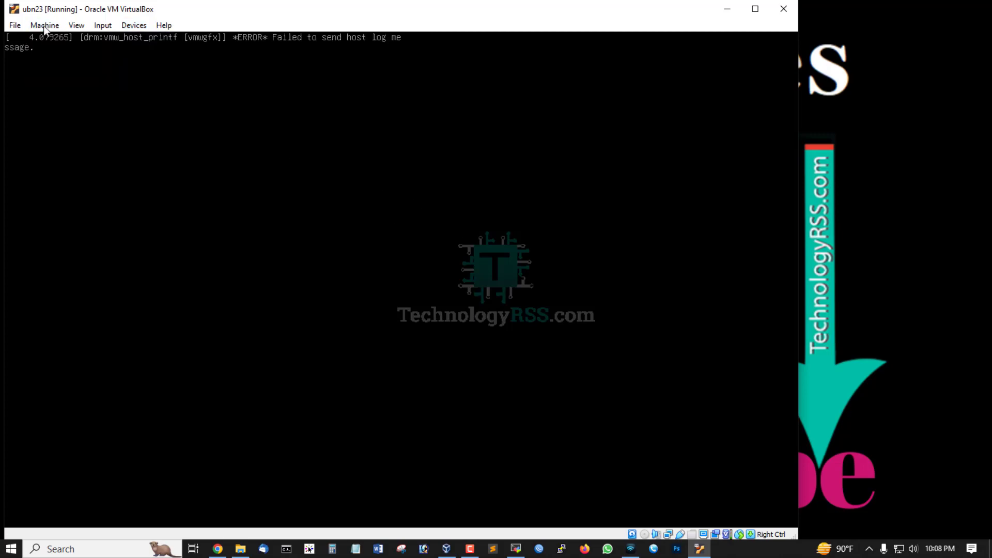
{"action": "left_click", "coordinate": [18, 26]}
{"action": "mouse_move", "coordinate": [44, 26]}
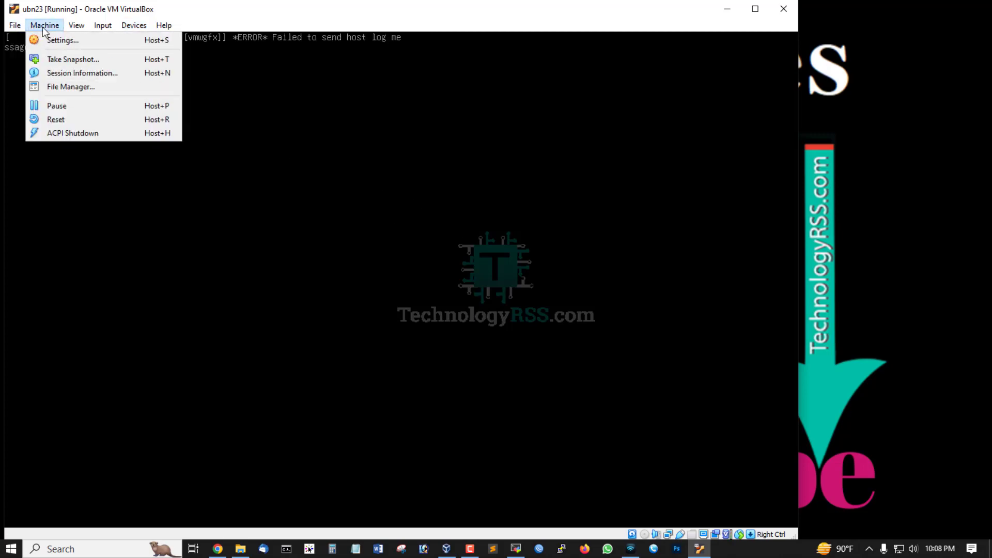
{"action": "left_click", "coordinate": [57, 119]}
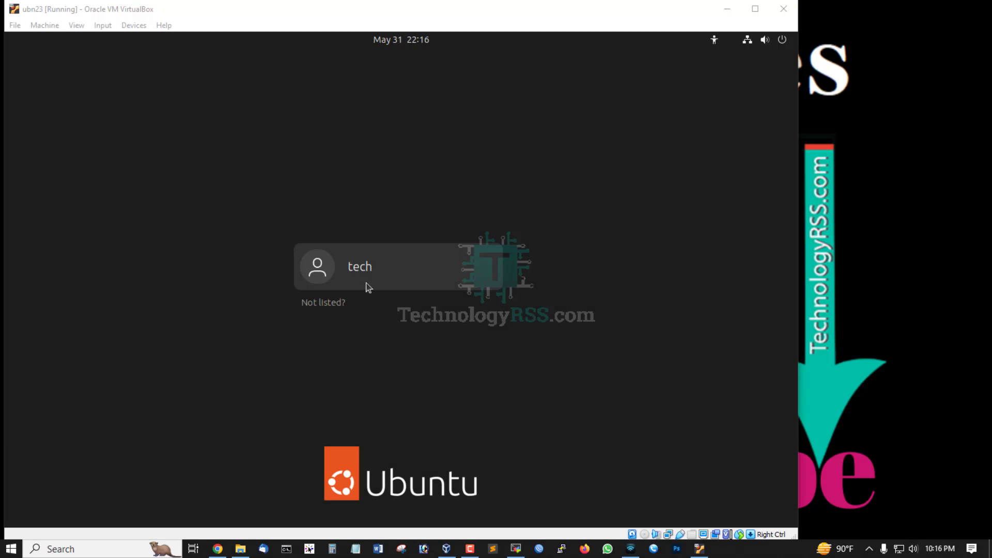
Log in to the tech account with the account password
{"action": "left_click", "coordinate": [367, 284]}
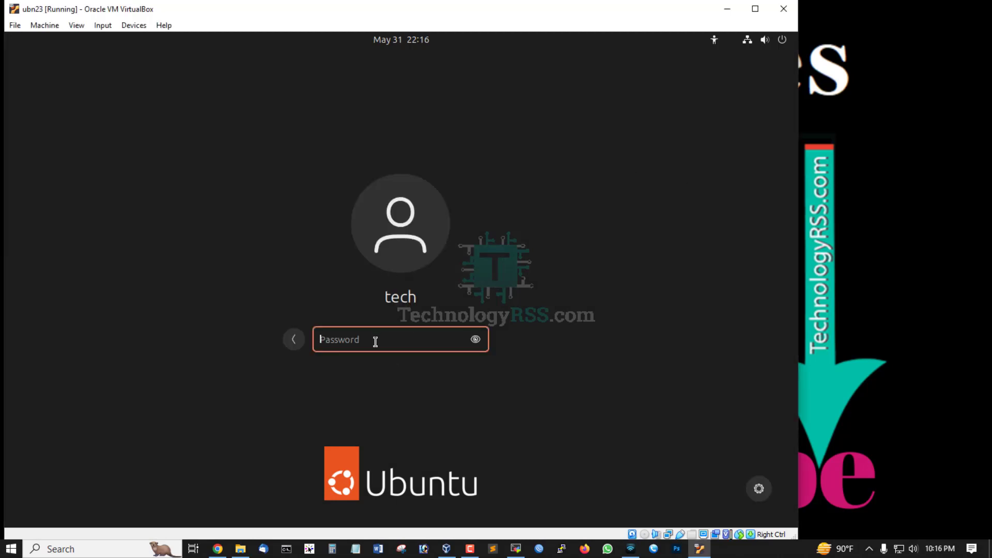
{"action": "type", "text": "********"}
{"action": "key", "text": "Return"}
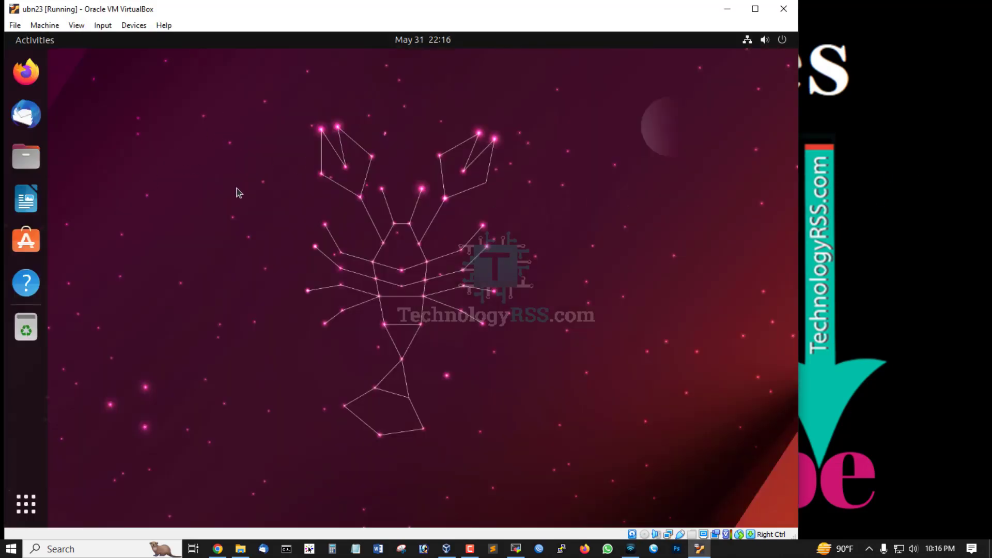
Skip connecting online accounts in the Welcome to Ubuntu setup and force the unresponsive setup app to quit
{"action": "right_click", "coordinate": [228, 150]}
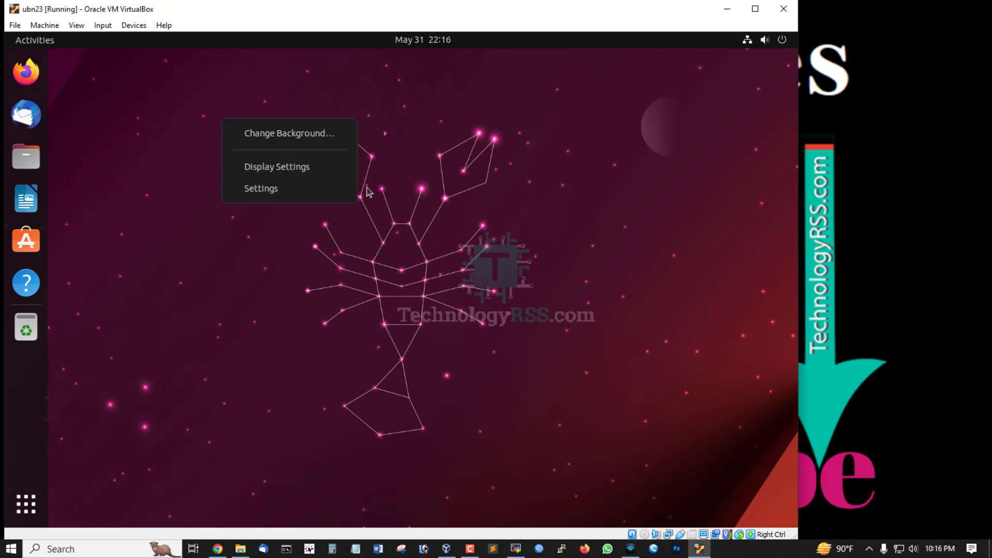
{"action": "left_click", "coordinate": [277, 167]}
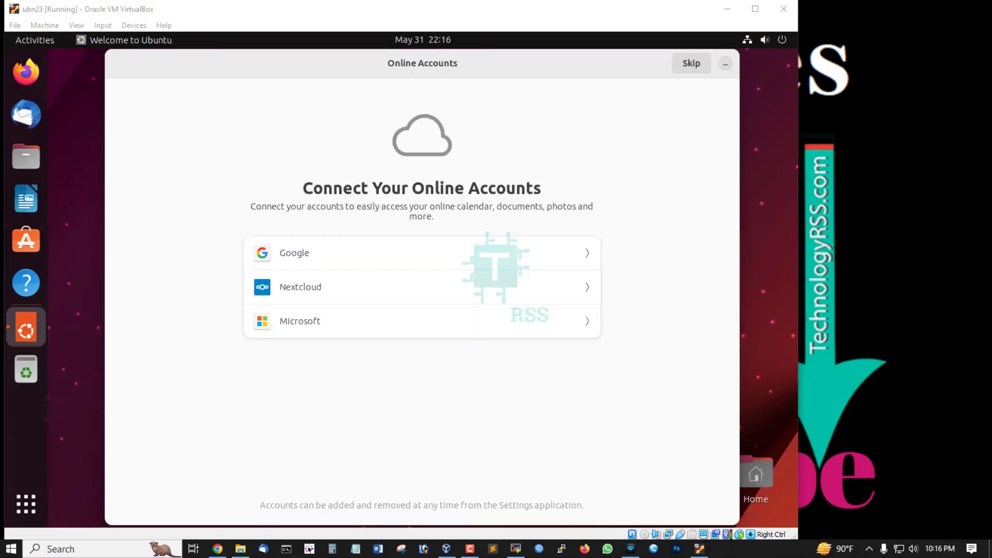
{"action": "left_click", "coordinate": [586, 63]}
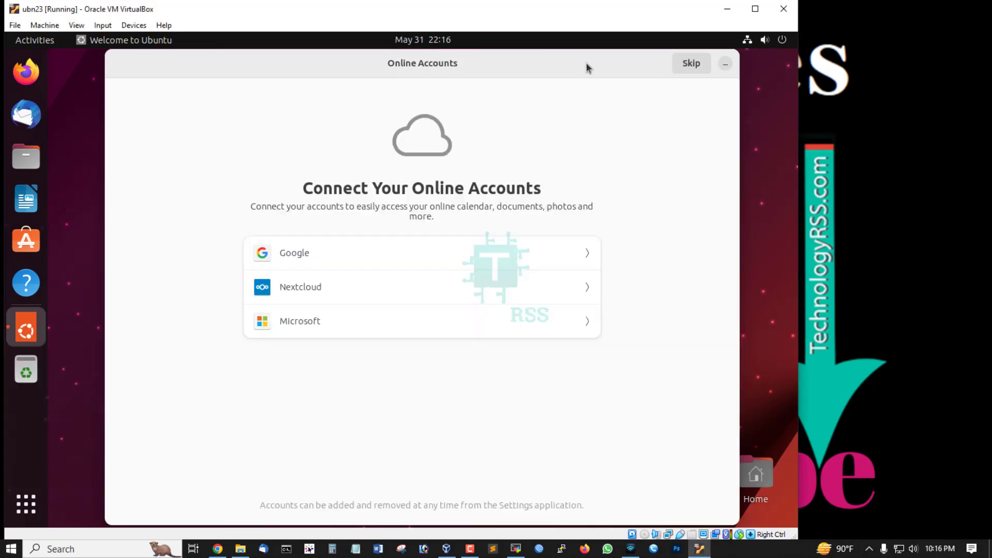
{"action": "left_click", "coordinate": [691, 65]}
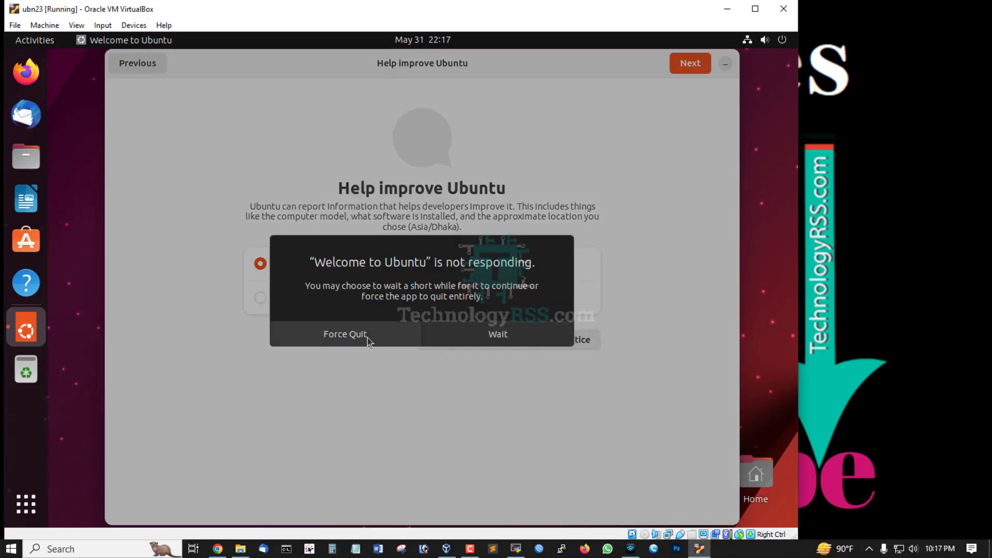
{"action": "left_click", "coordinate": [368, 337]}
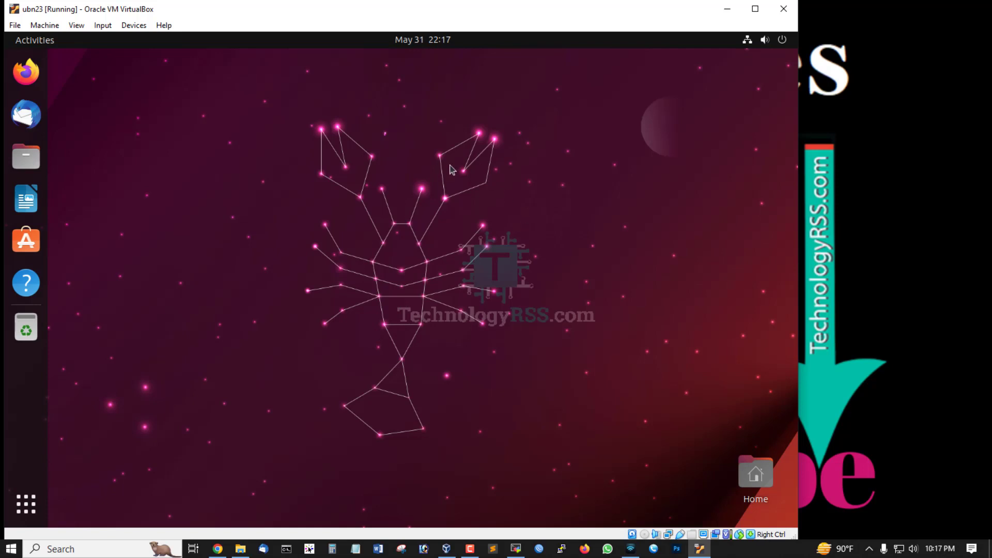
Open a terminal from the desktop, reposition its window, and change to the home directory with cd
{"action": "right_click", "coordinate": [356, 151]}
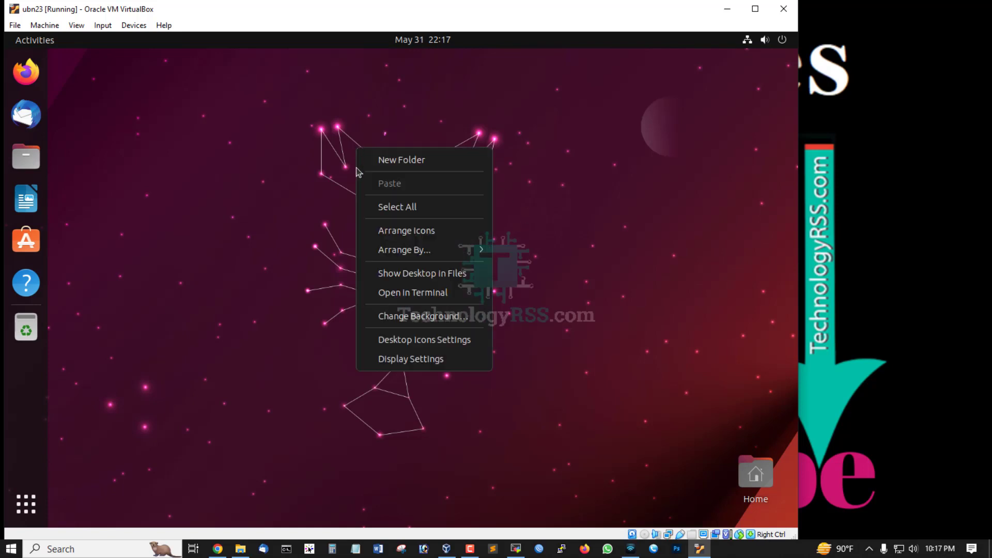
{"action": "left_click", "coordinate": [412, 297]}
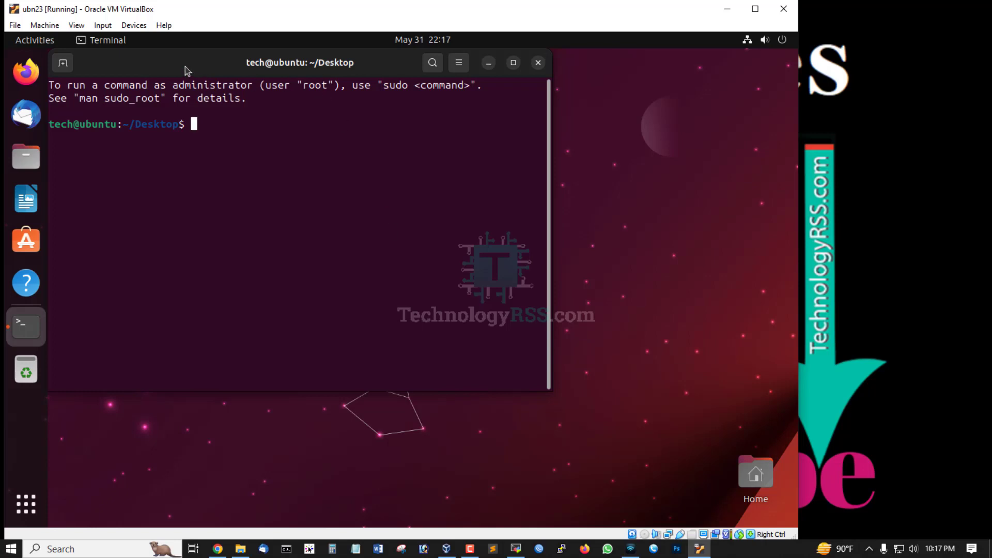
{"action": "left_click_drag", "start_coordinate": [185, 67], "coordinate": [204, 98]}
{"action": "type", "text": "cd"}
{"action": "key", "text": "Return"}
{"action": "key", "text": "Return"}
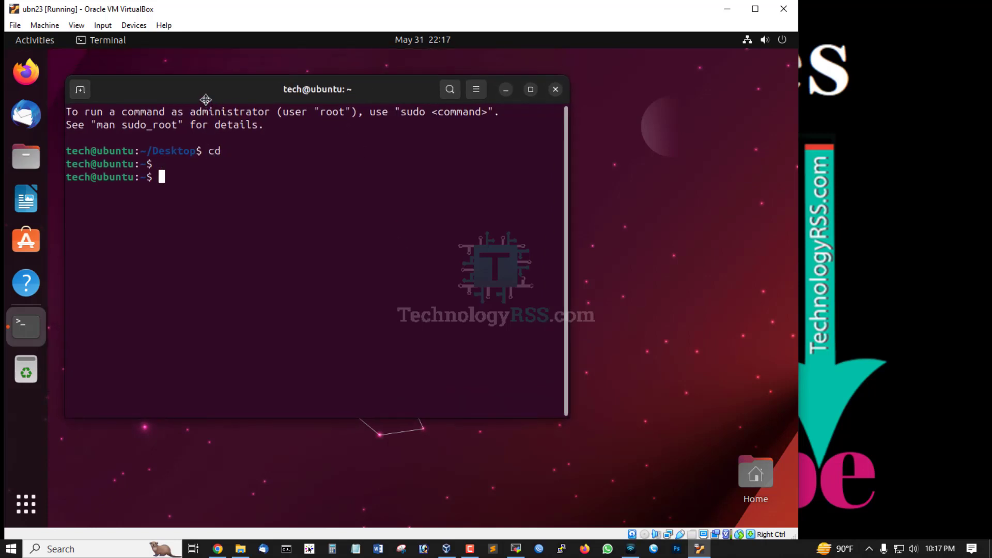
Clear the terminal, run lsb_release -a, and highlight the description, release and codename in its output
{"action": "key", "text": "ctrl+l"}
{"action": "type", "text": "ls"}
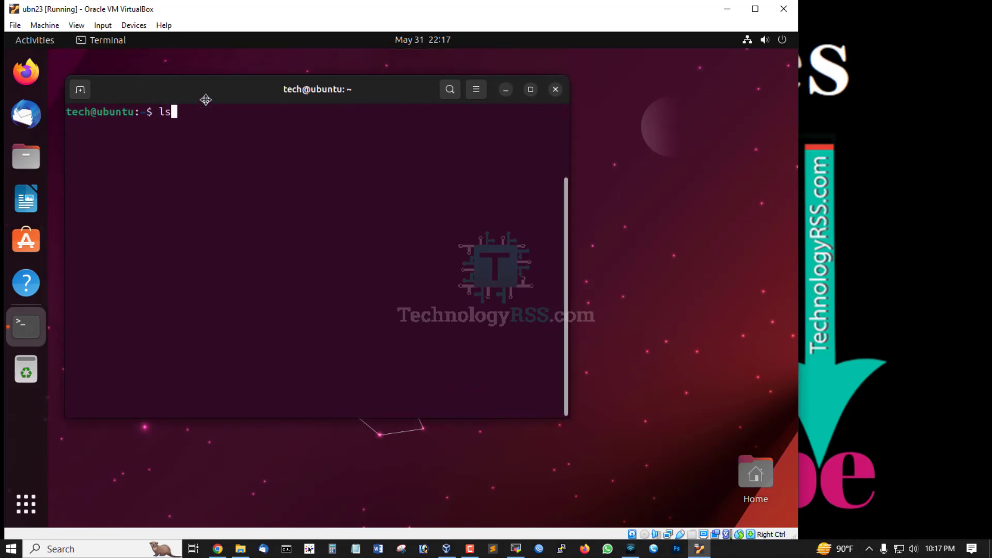
{"action": "type", "text": "b_release -a"}
{"action": "key", "text": "Return"}
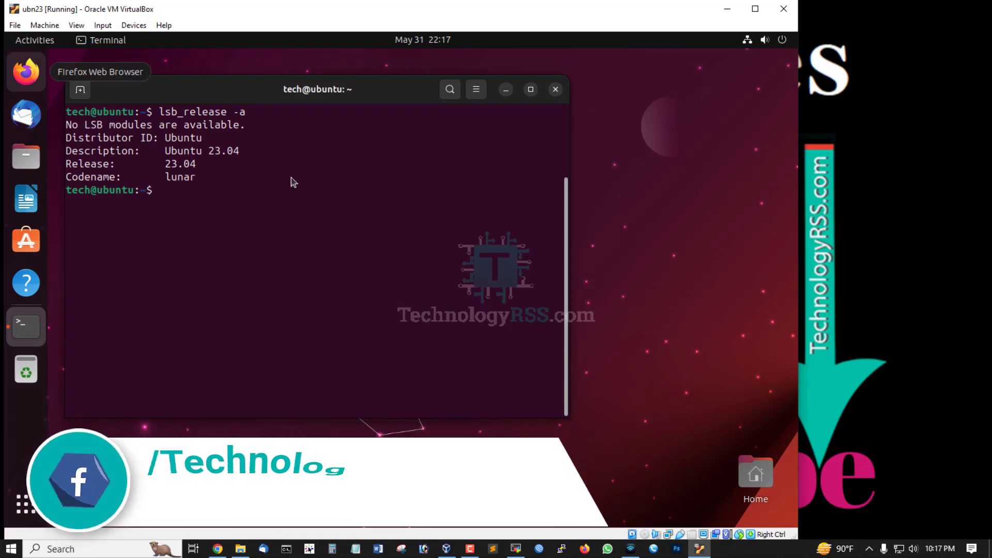
{"action": "left_click_drag", "start_coordinate": [90, 151], "coordinate": [266, 151]}
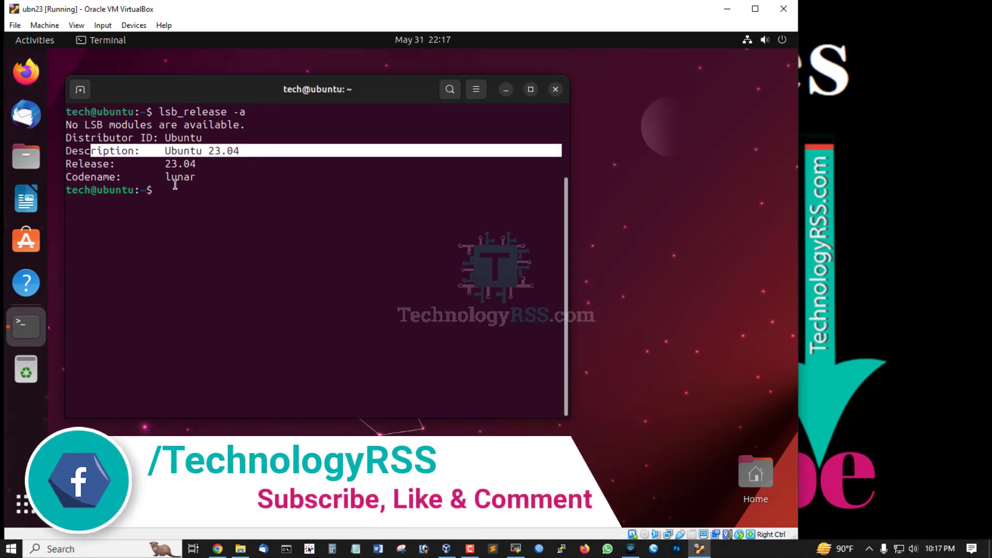
{"action": "double_click", "coordinate": [178, 165]}
{"action": "double_click", "coordinate": [180, 176]}
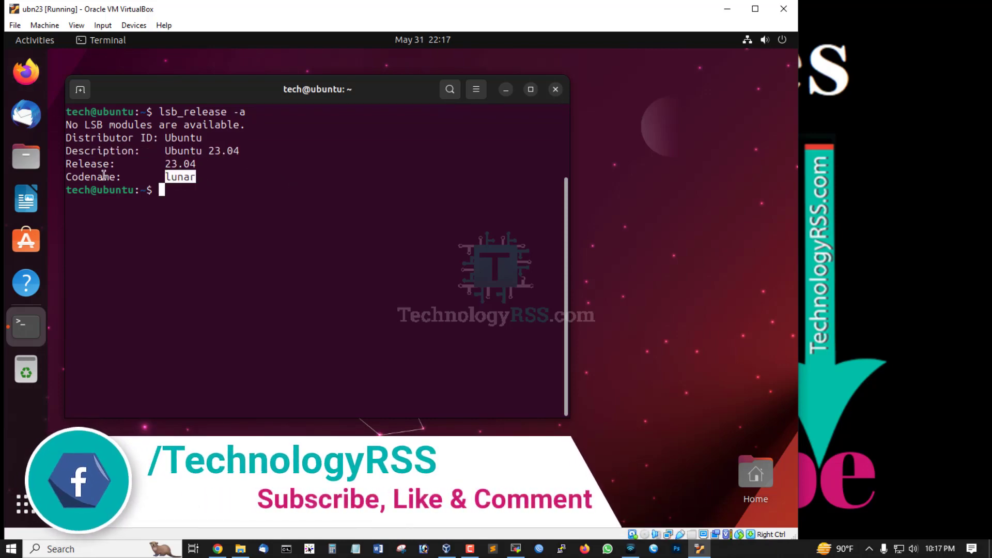
{"action": "double_click", "coordinate": [183, 165]}
{"action": "left_click", "coordinate": [238, 181]}
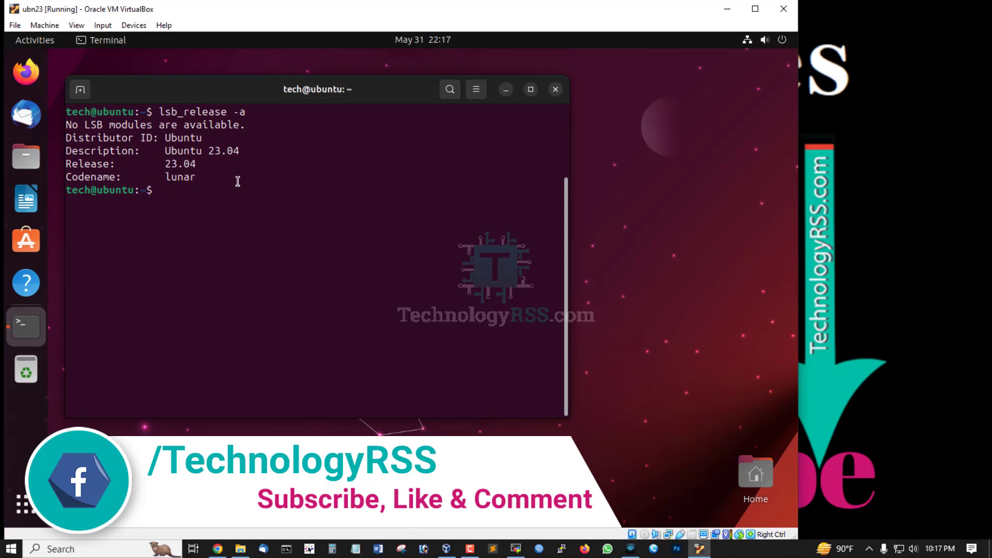
Clear the terminal and try to run lping 8.8.8.8
{"action": "type", "text": "lping"}
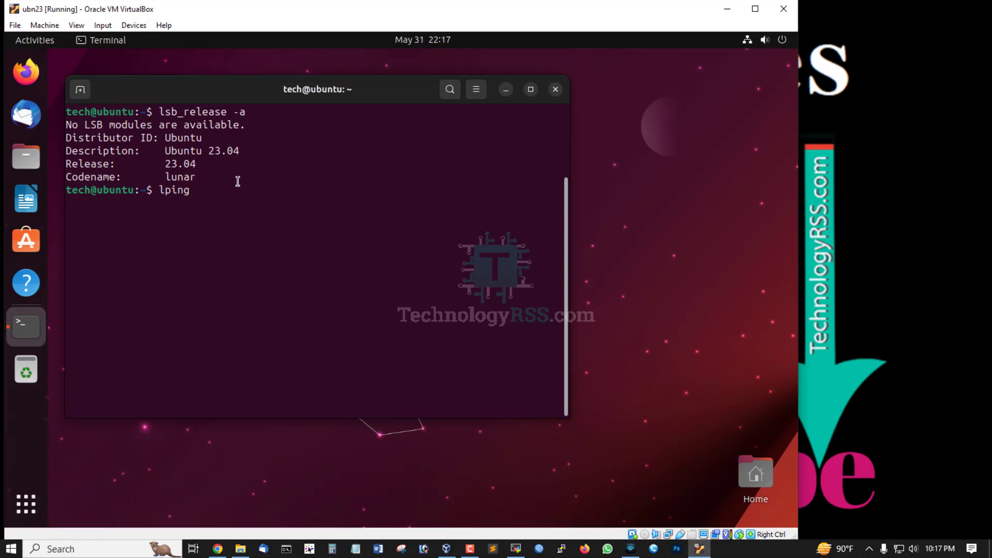
{"action": "key", "text": "ctrl+l"}
{"action": "type", "text": "8.8.8.8"}
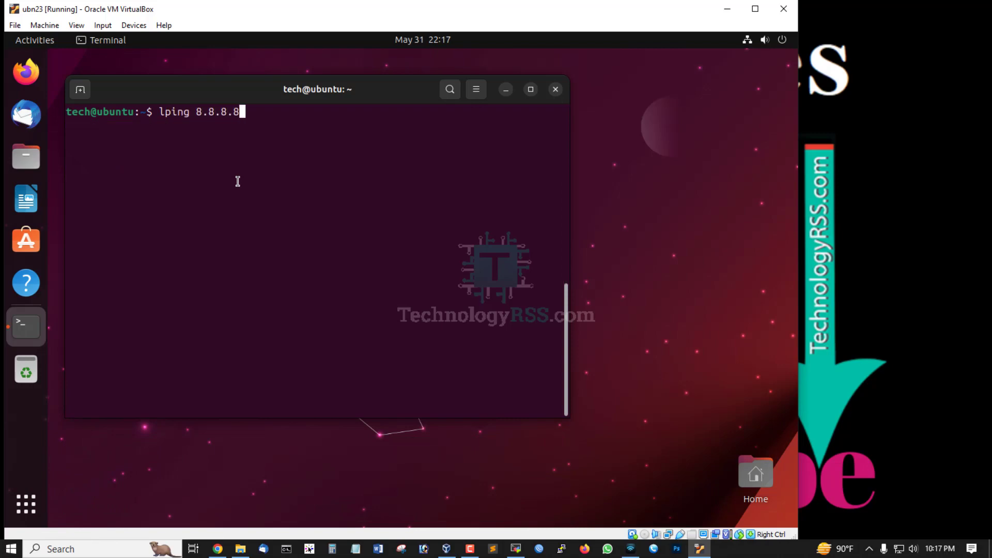
{"action": "key", "text": "Return"}
Test the internet connection with ping 8.8.8.8 and stop the ping after several replies
{"action": "type", "text": "p"}
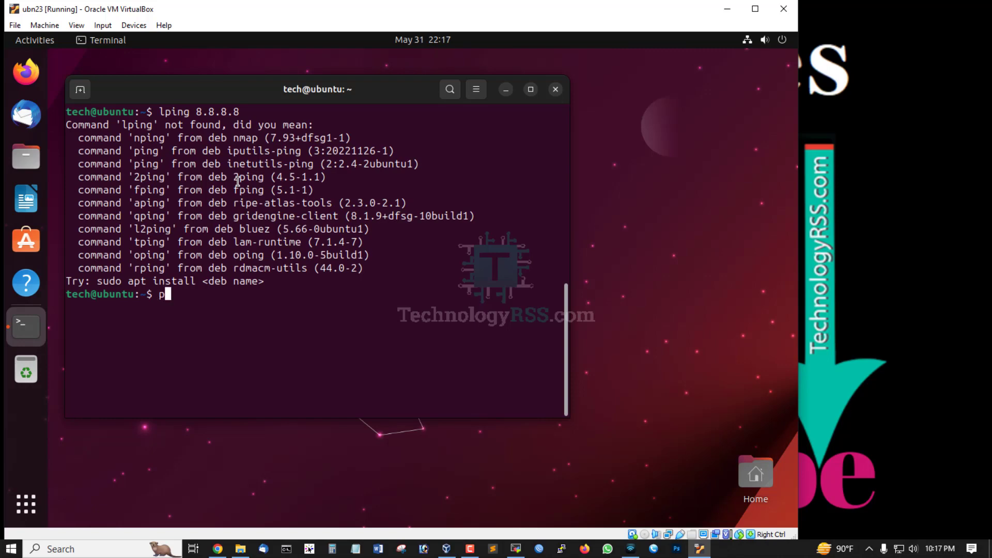
{"action": "type", "text": "ing 8.8.8.8"}
{"action": "key", "text": "Return"}
{"action": "key", "text": "ctrl+l"}
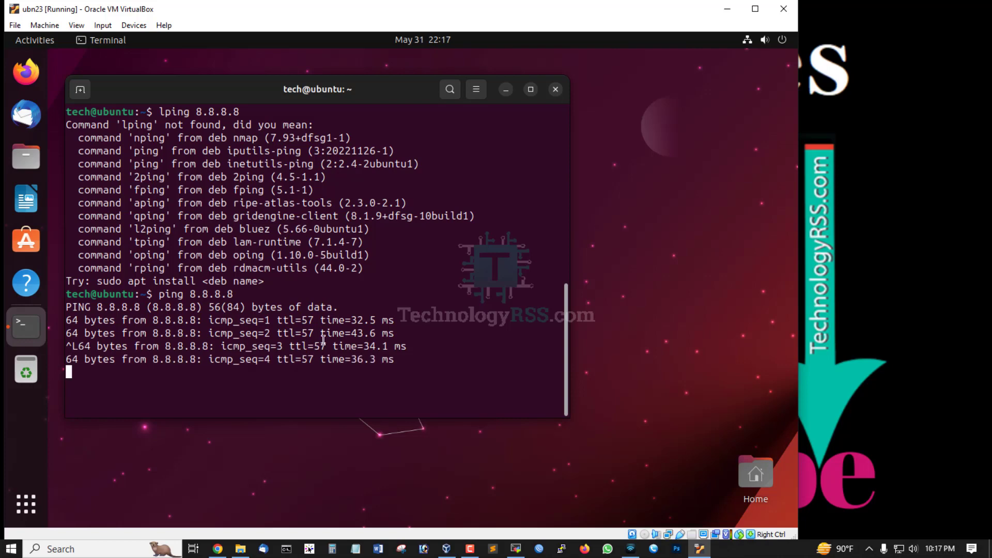
{"action": "key", "text": "ctrl+l"}
{"action": "key", "text": "ctrl+l"}
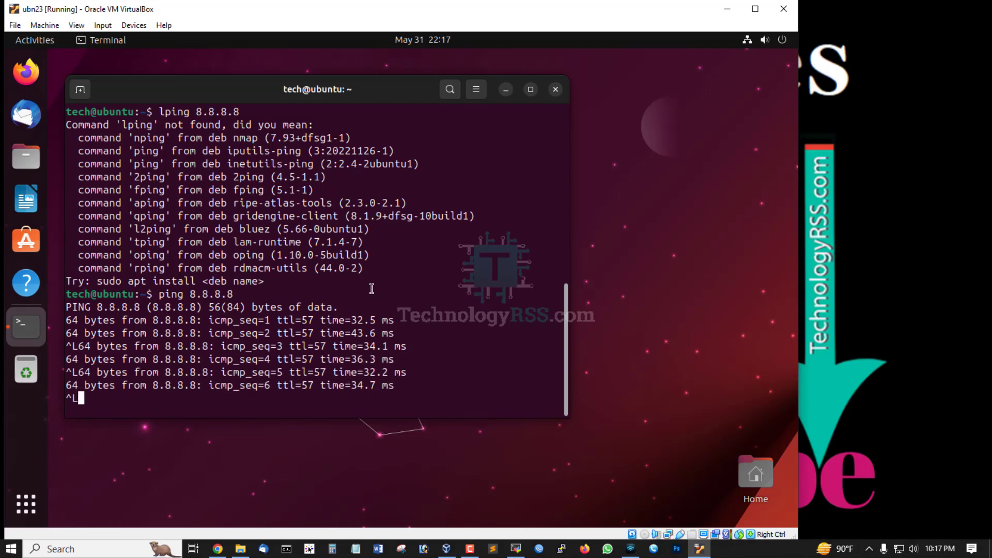
{"action": "key", "text": "ctrl+c"}
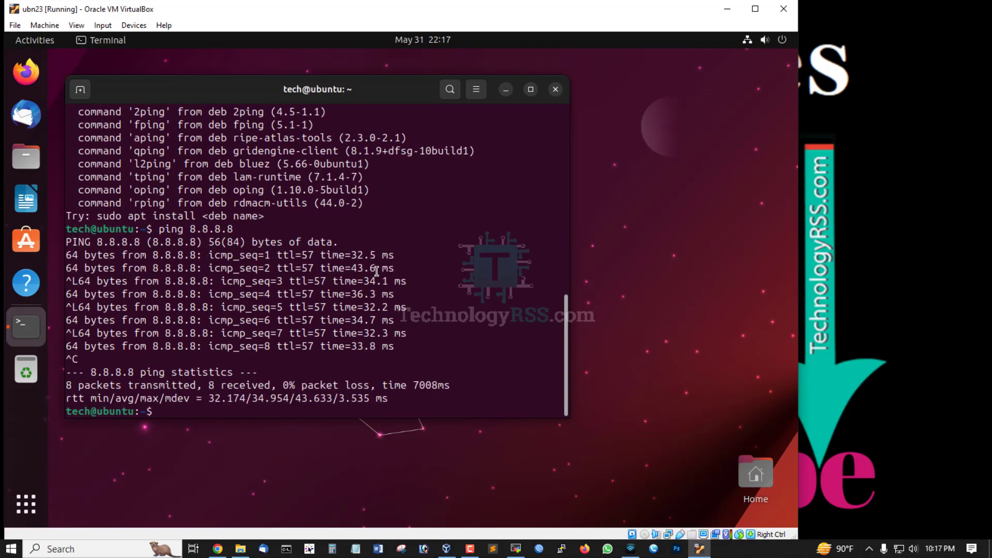
Clear the terminal, run ip r, highlight the machine's source IP address, and close the terminal
{"action": "key", "text": "ctrl+l"}
{"action": "type", "text": "ip r"}
{"action": "key", "text": "Return"}
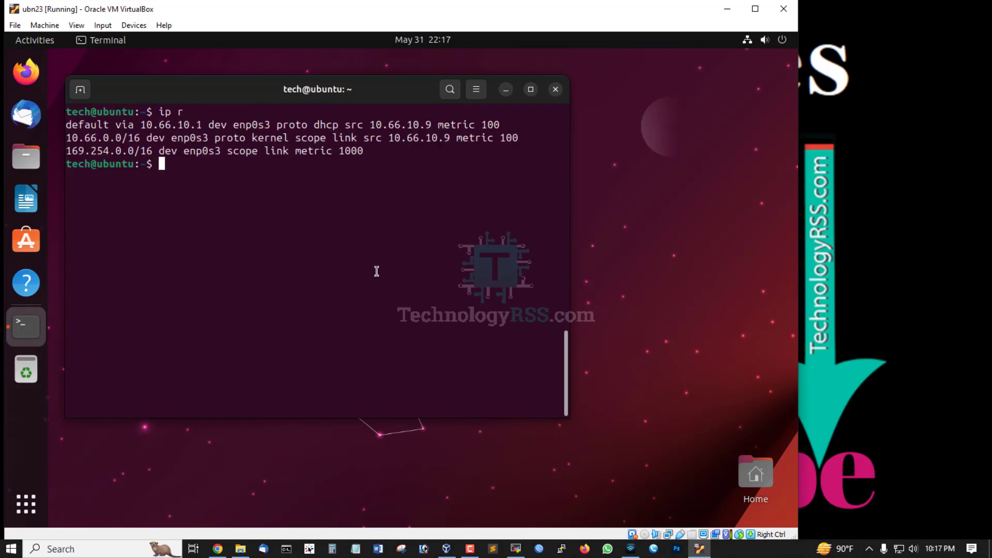
{"action": "double_click", "coordinate": [429, 139]}
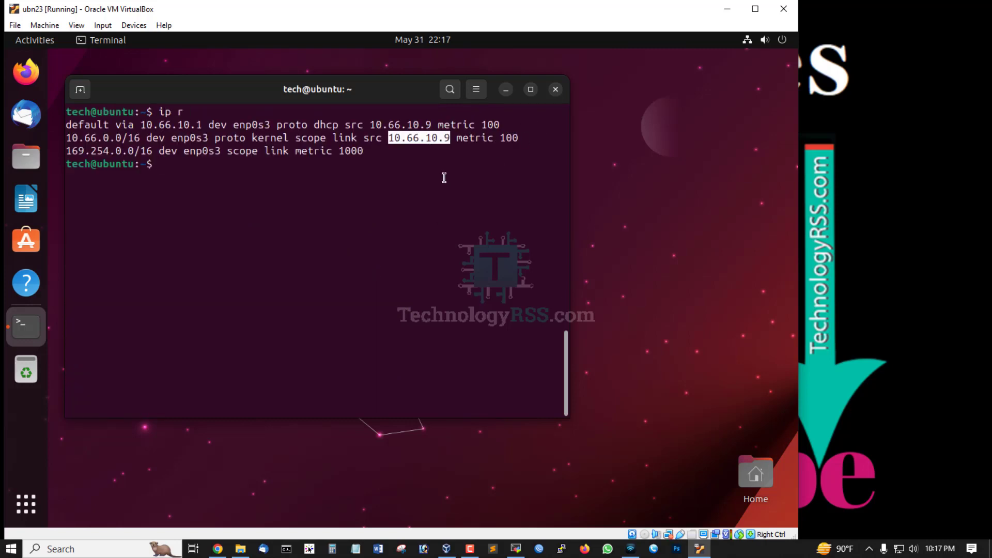
{"action": "left_click", "coordinate": [419, 207]}
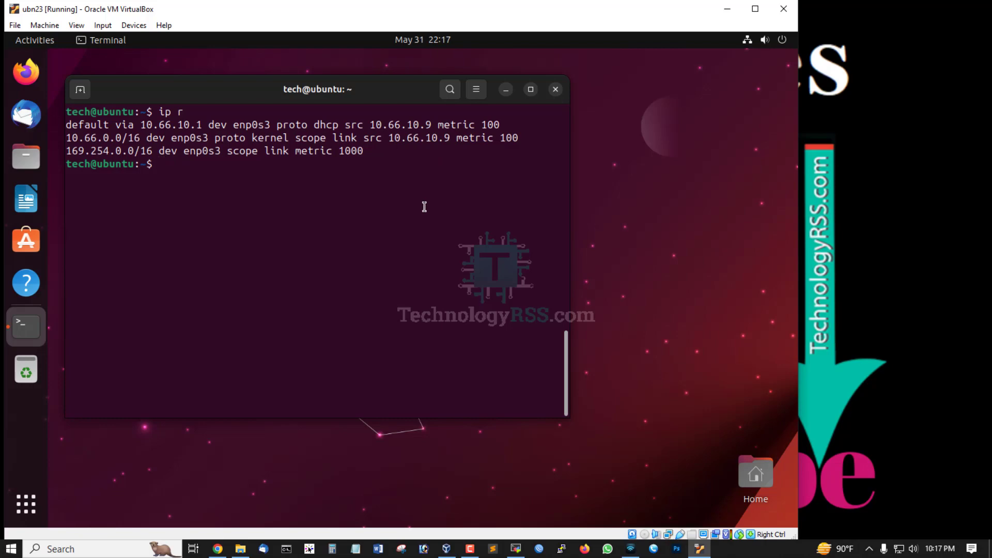
{"action": "left_click", "coordinate": [556, 89]}
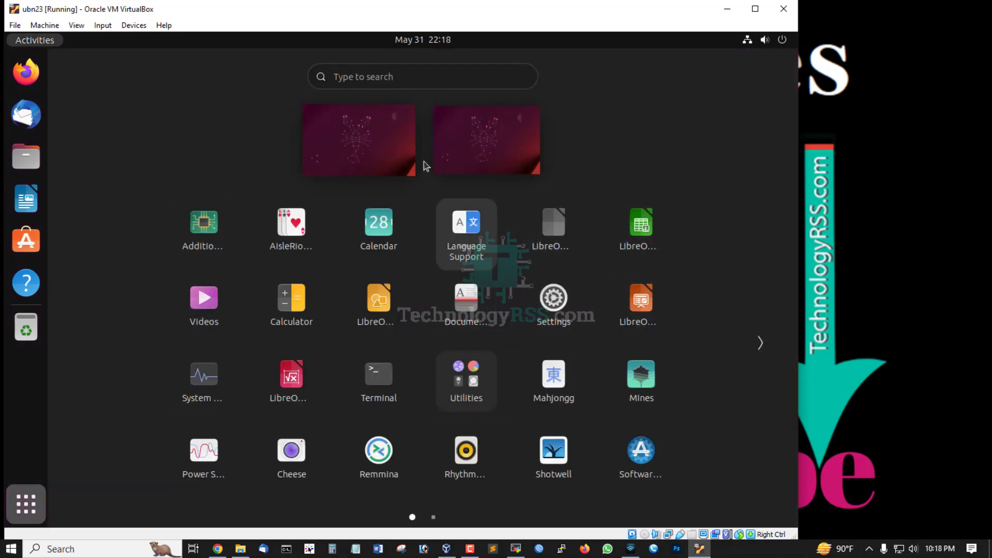
Look through both pages of installed applications in the Ubuntu app grid and return to the host desktop
{"action": "left_click", "coordinate": [366, 146]}
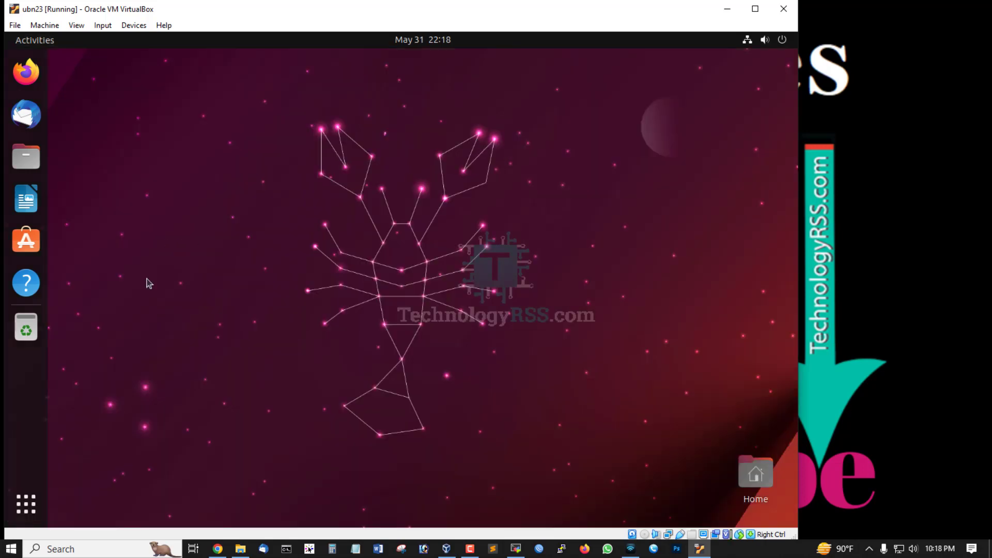
{"action": "left_click", "coordinate": [38, 500]}
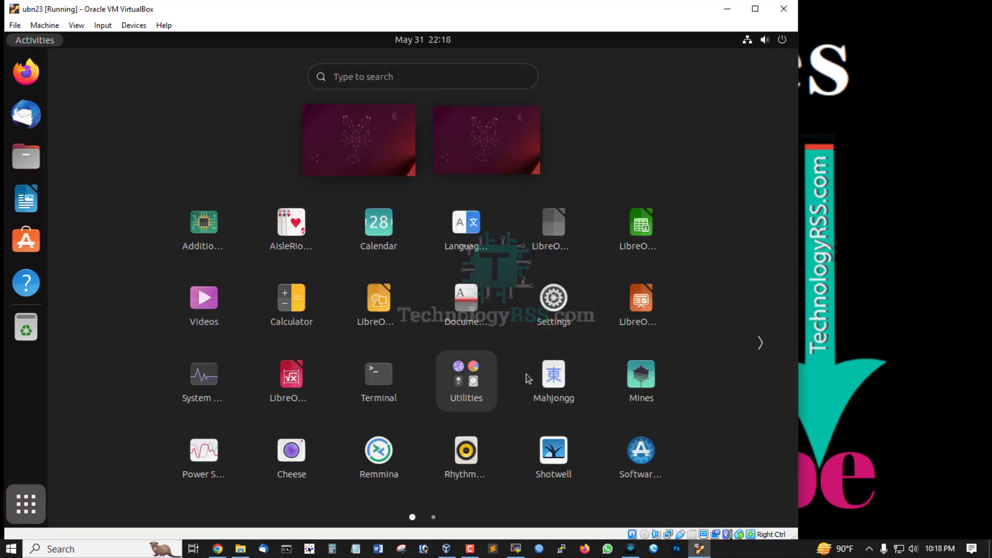
{"action": "scroll", "coordinate": [537, 375], "scroll_direction": "down", "scroll_amount": 1}
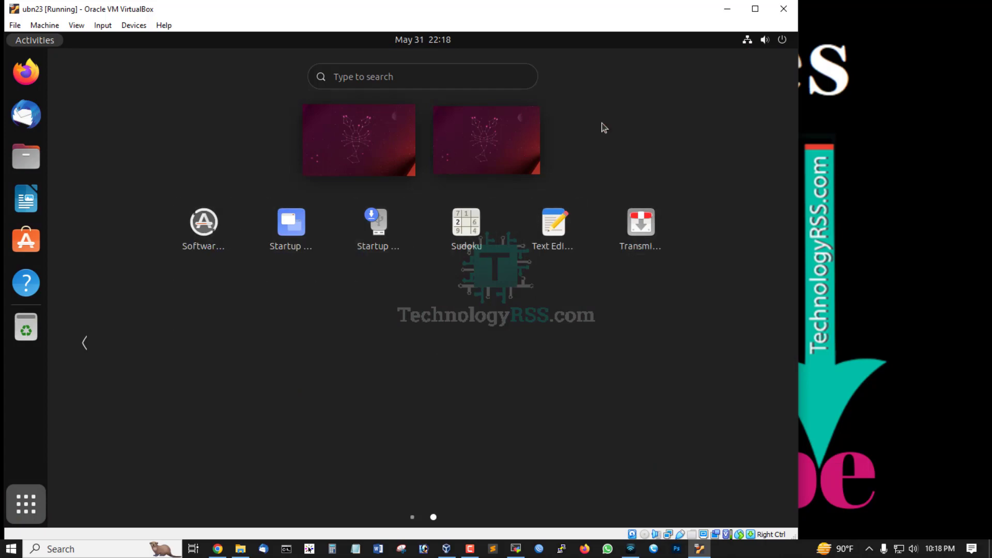
{"action": "left_click", "coordinate": [928, 97]}
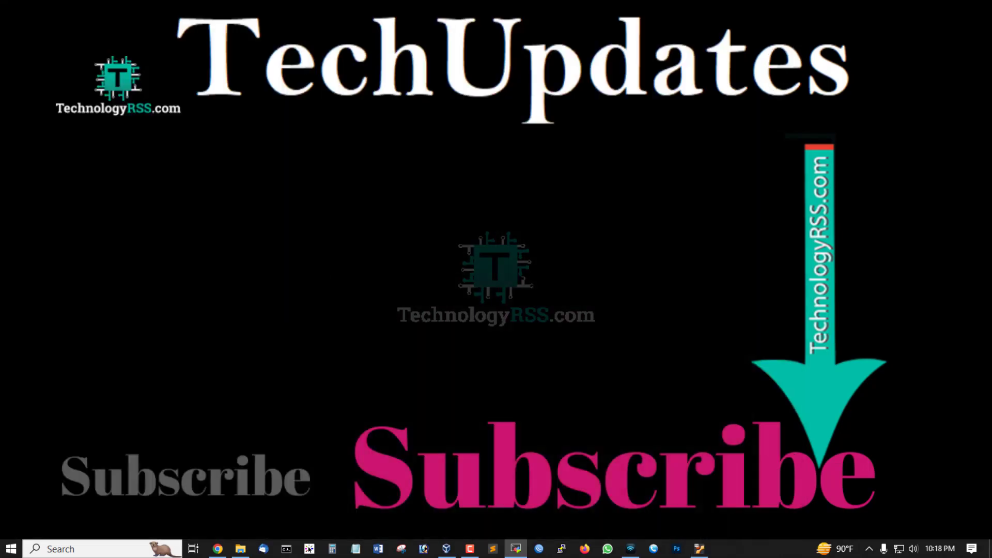